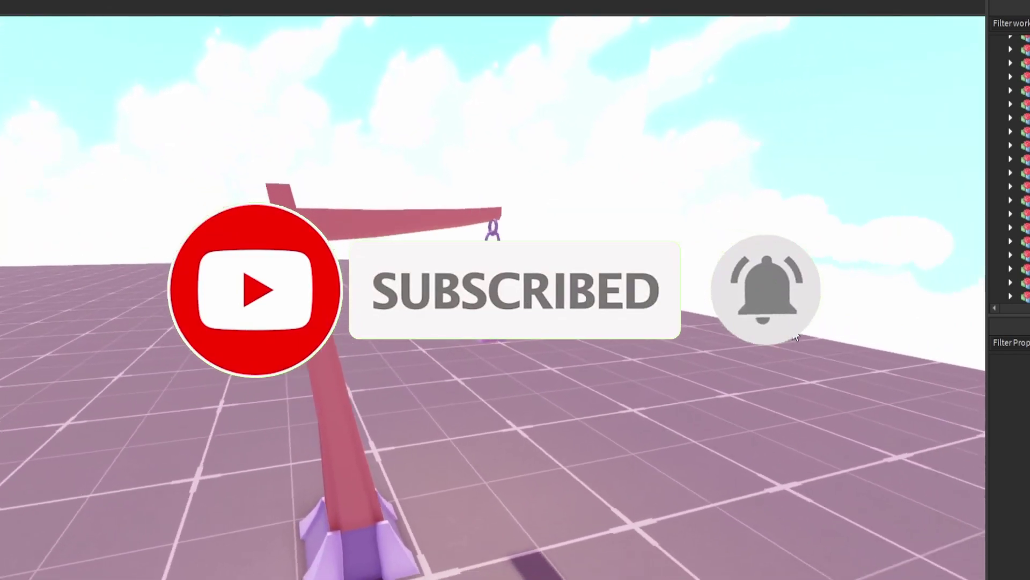
- Orbit and zoom the Roblox Studio camera around the finished lamp post to preview it
{"action": "right_click_drag", "start_coordinate": [794, 333], "coordinate": [791, 331]}
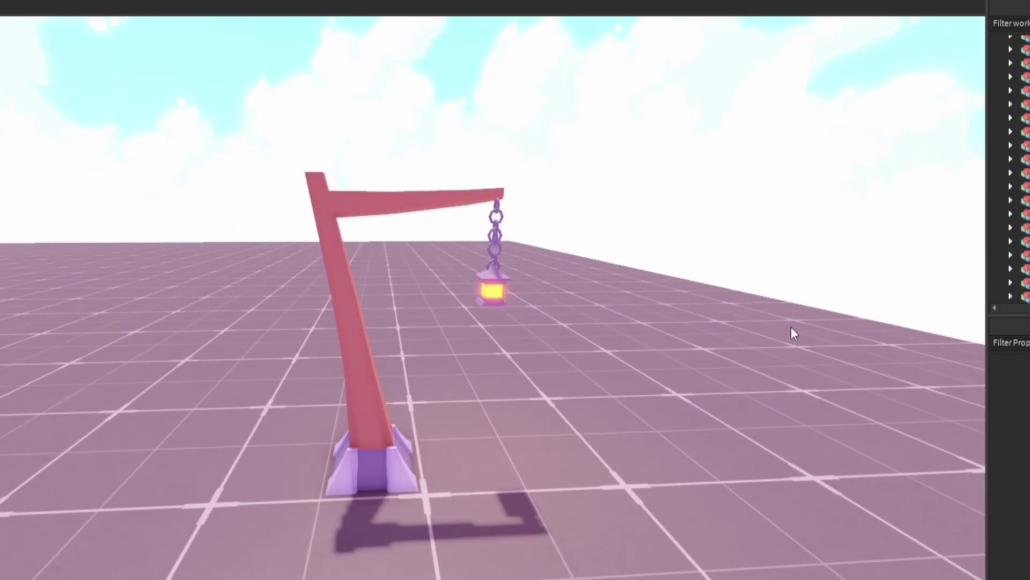
{"action": "scroll", "coordinate": [791, 327], "scroll_direction": "down", "scroll_amount": 5}
{"action": "scroll", "coordinate": [791, 327], "scroll_direction": "up", "scroll_amount": 5}
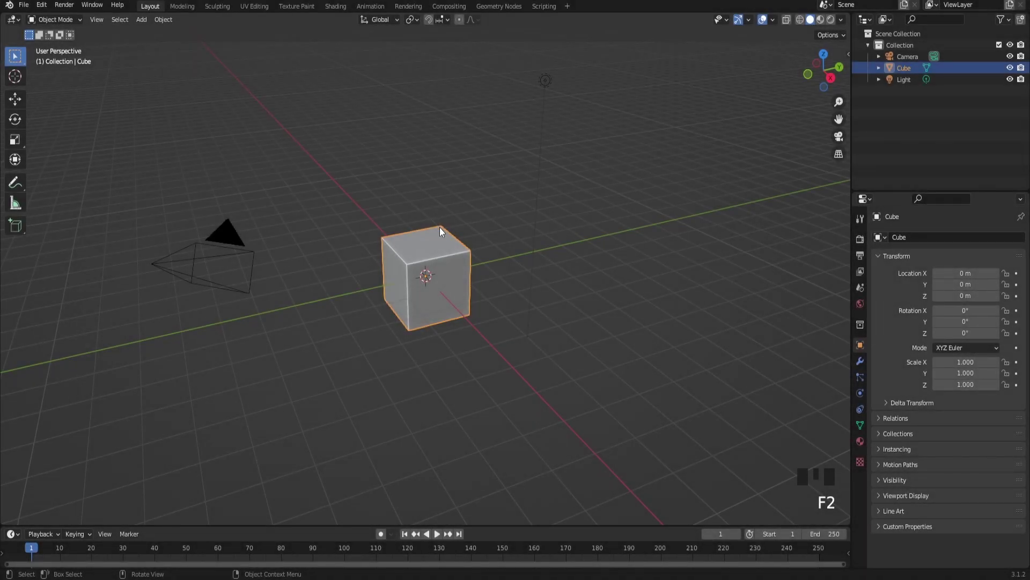
- In Edit Mode, squash the default cube along Z into a flat slab
{"action": "left_click", "coordinate": [51, 22]}
{"action": "left_click", "coordinate": [57, 47]}
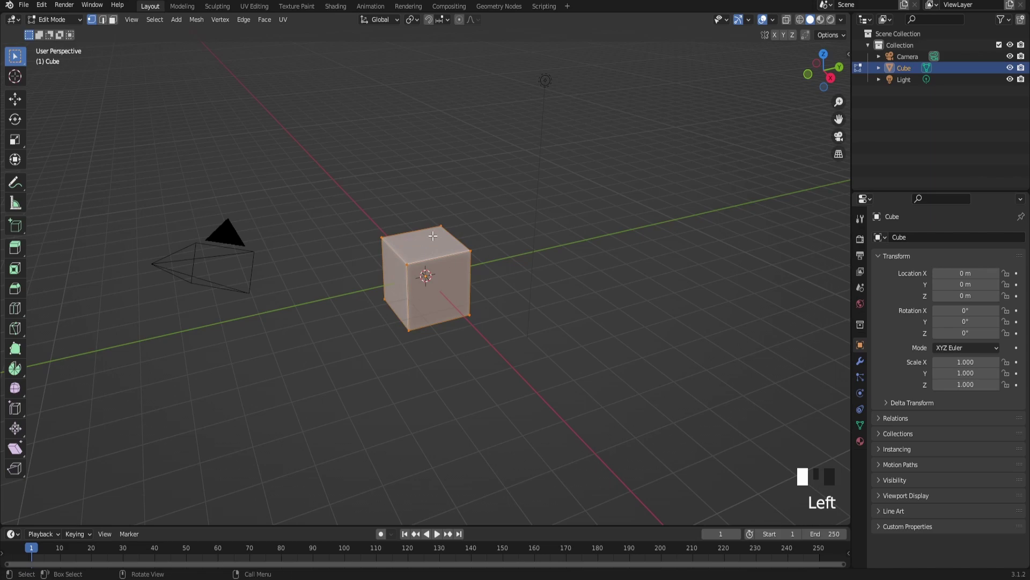
{"action": "key", "text": "KP_1"}
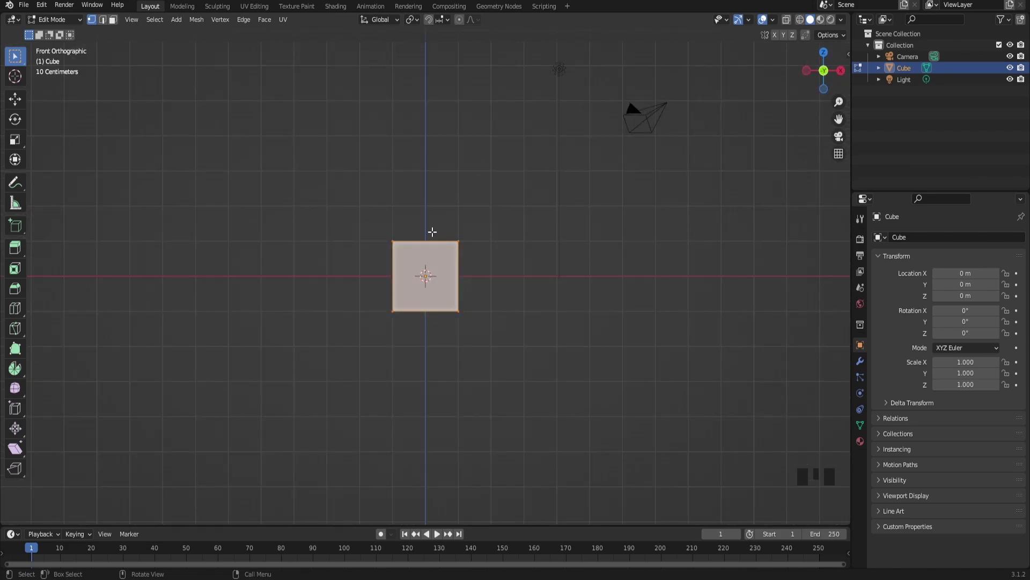
{"action": "key", "text": "s"}
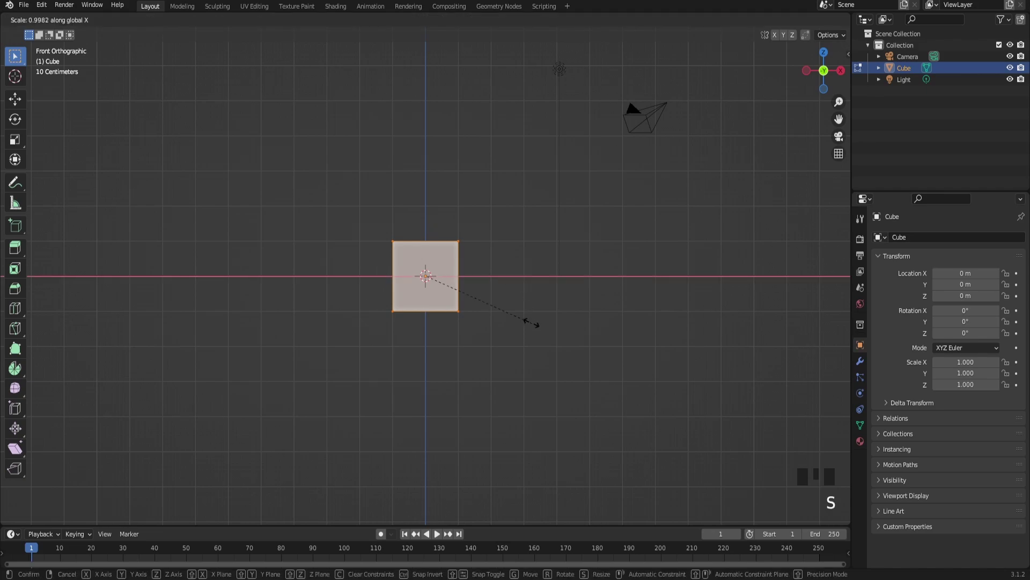
{"action": "key", "text": "s"}
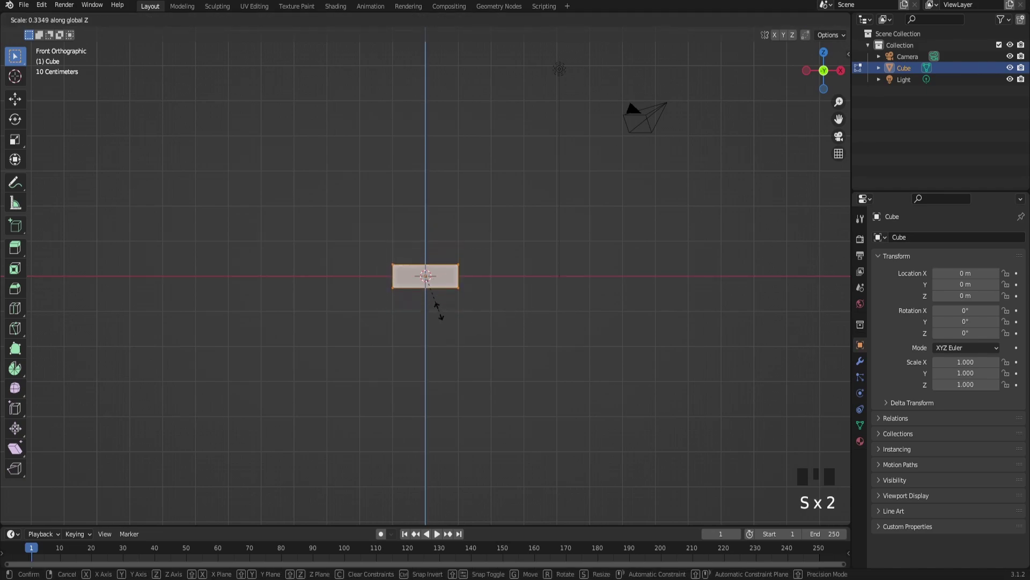
{"action": "left_click", "coordinate": [443, 320]}
{"action": "middle_click_drag", "start_coordinate": [443, 320], "coordinate": [424, 373]}
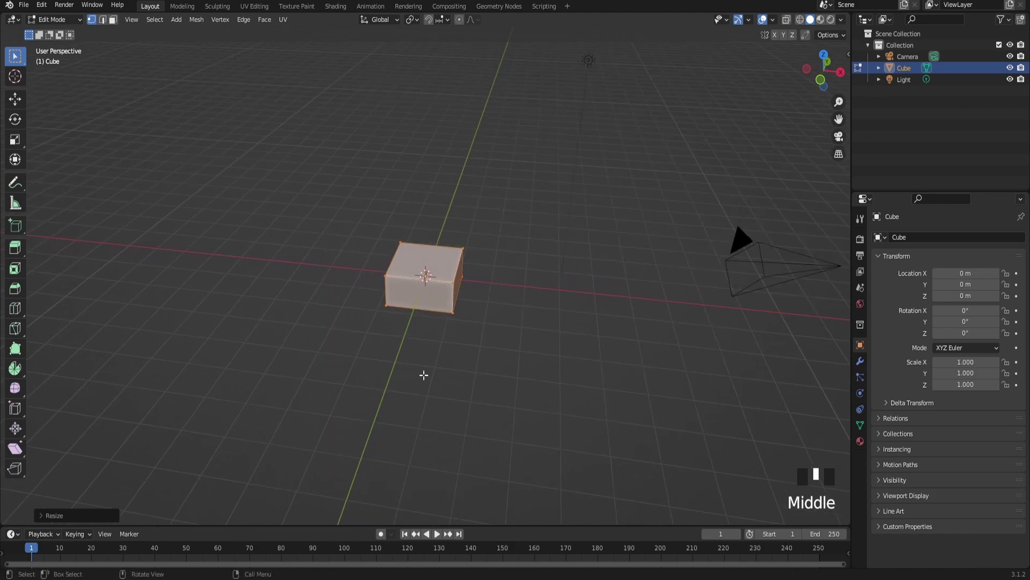
{"action": "scroll", "coordinate": [423, 373], "scroll_direction": "up", "scroll_amount": 2}
- Shrink the slab's top face and lower it to taper the base
{"action": "left_click", "coordinate": [114, 21]}
{"action": "left_click", "coordinate": [417, 255]}
{"action": "key", "text": "s"}
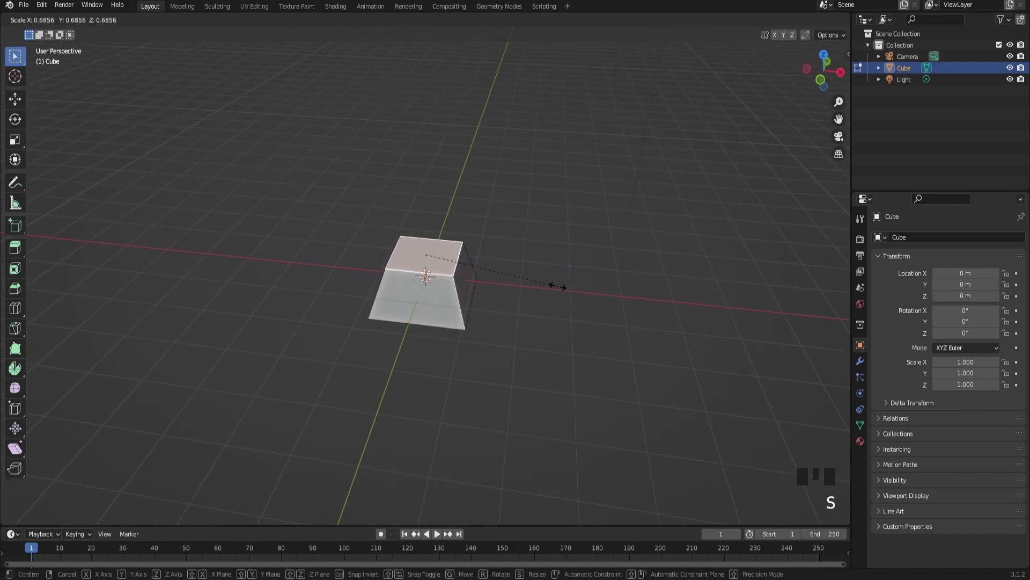
{"action": "left_click", "coordinate": [556, 286]}
{"action": "left_click", "coordinate": [15, 99]}
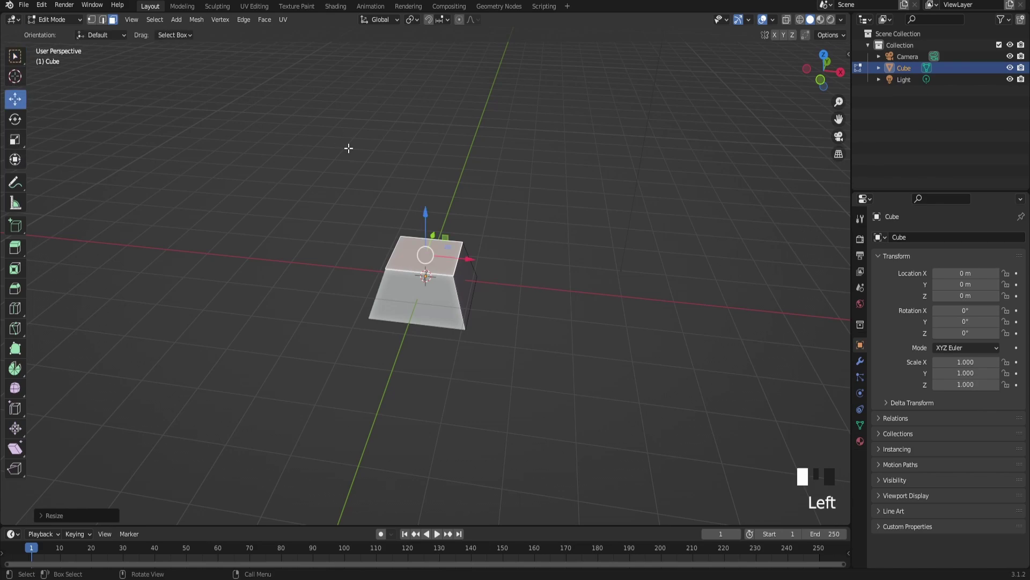
{"action": "left_click_drag", "start_coordinate": [423, 212], "coordinate": [429, 239]}
- Narrow the base's top face further and frame the base in front view
{"action": "key", "text": "s"}
{"action": "left_click", "coordinate": [464, 279]}
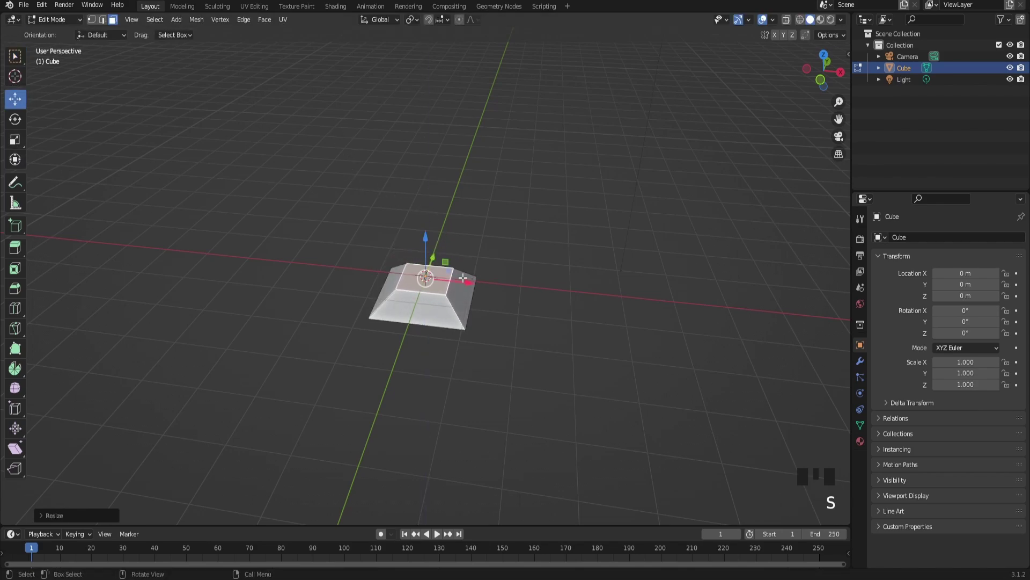
{"action": "key", "text": "KP_1"}
{"action": "scroll", "coordinate": [463, 278], "scroll_direction": "up", "scroll_amount": 1}
{"action": "middle_click_drag", "start_coordinate": [463, 278], "coordinate": [463, 317], "text": "shift"}
{"action": "scroll", "coordinate": [464, 317], "scroll_direction": "up", "scroll_amount": 1}
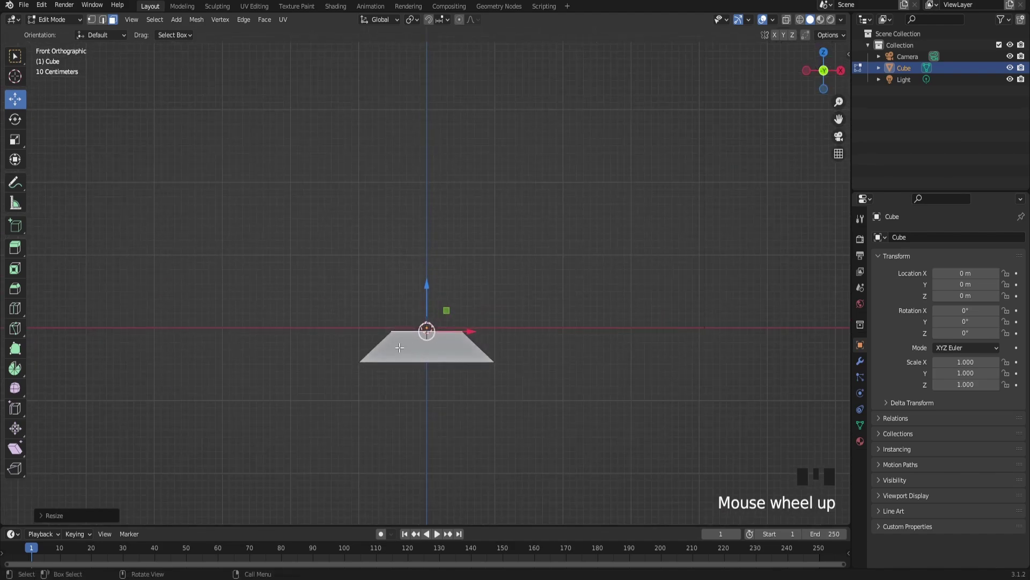
- Add a centred edge loop around the base and scale it slightly inward for a step
{"action": "key", "text": "ctrl+r"}
{"action": "left_click", "coordinate": [367, 344]}
{"action": "right_click", "coordinate": [368, 343]}
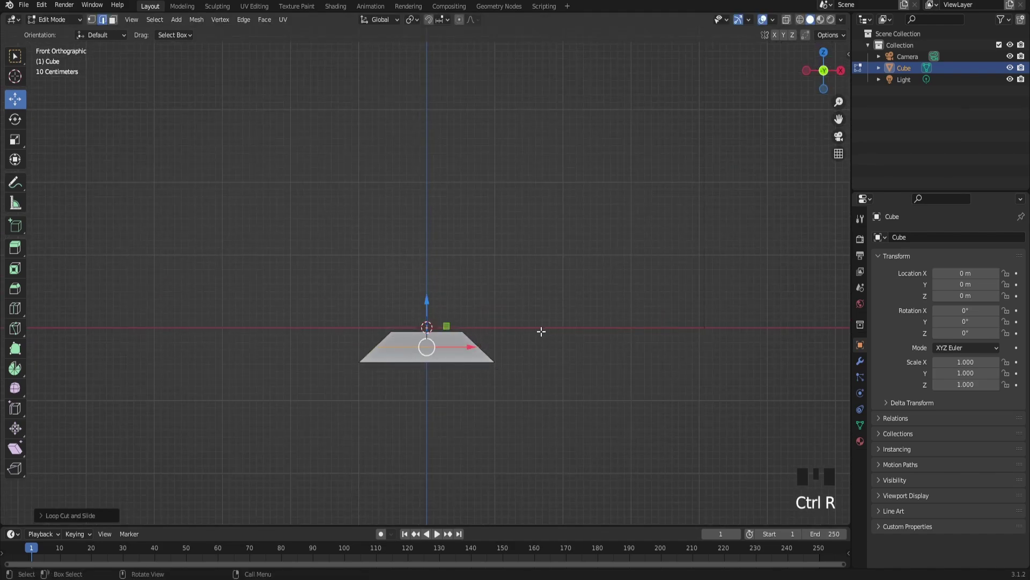
{"action": "middle_click_drag", "start_coordinate": [533, 329], "coordinate": [482, 363]}
{"action": "key", "text": "s"}
{"action": "left_click", "coordinate": [613, 376]}
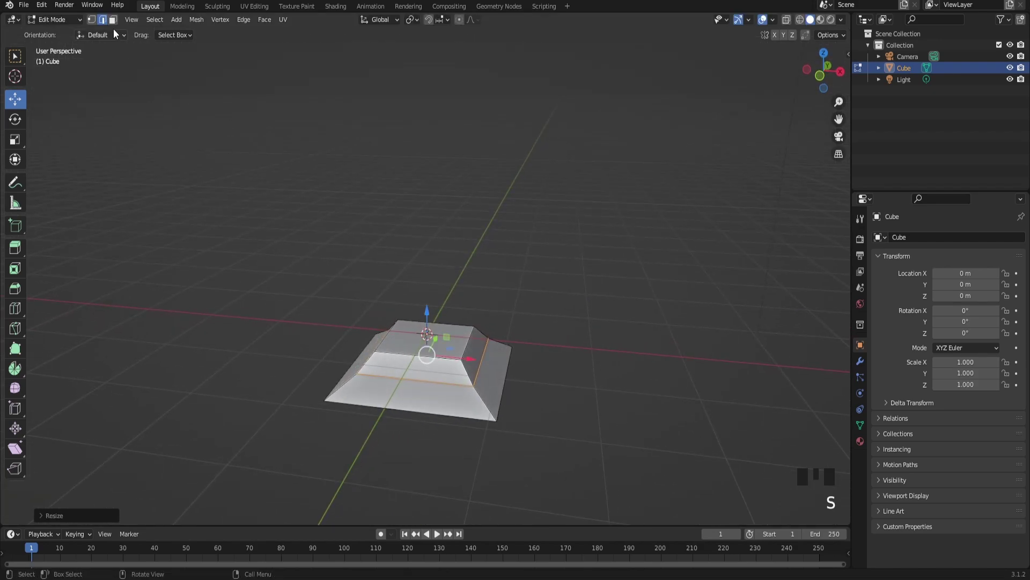
- Duplicate the base's top face and resize the copy
{"action": "left_click", "coordinate": [426, 314]}
{"action": "left_click", "coordinate": [432, 335]}
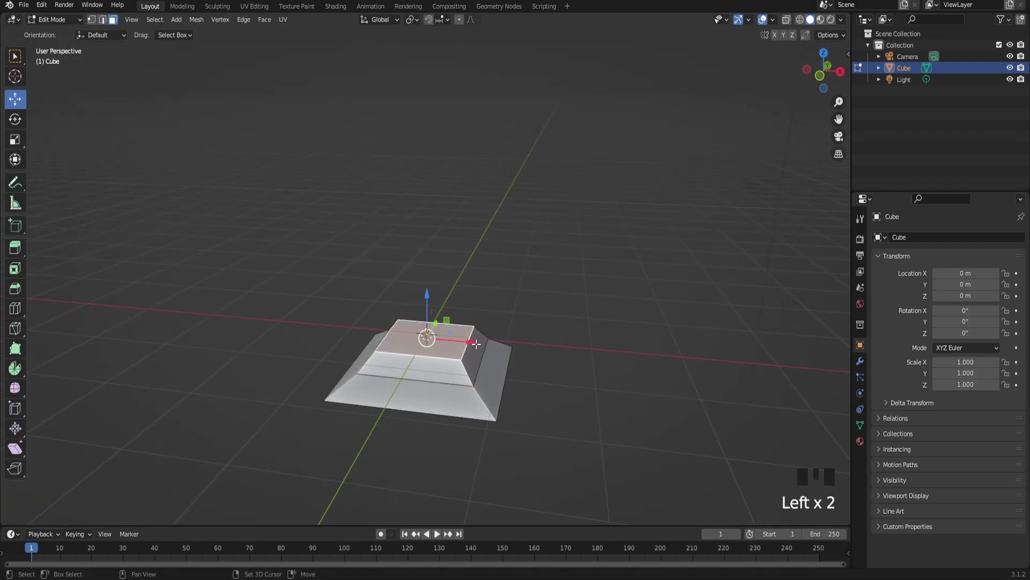
{"action": "key", "text": "shift+d"}
{"action": "key", "text": "s"}
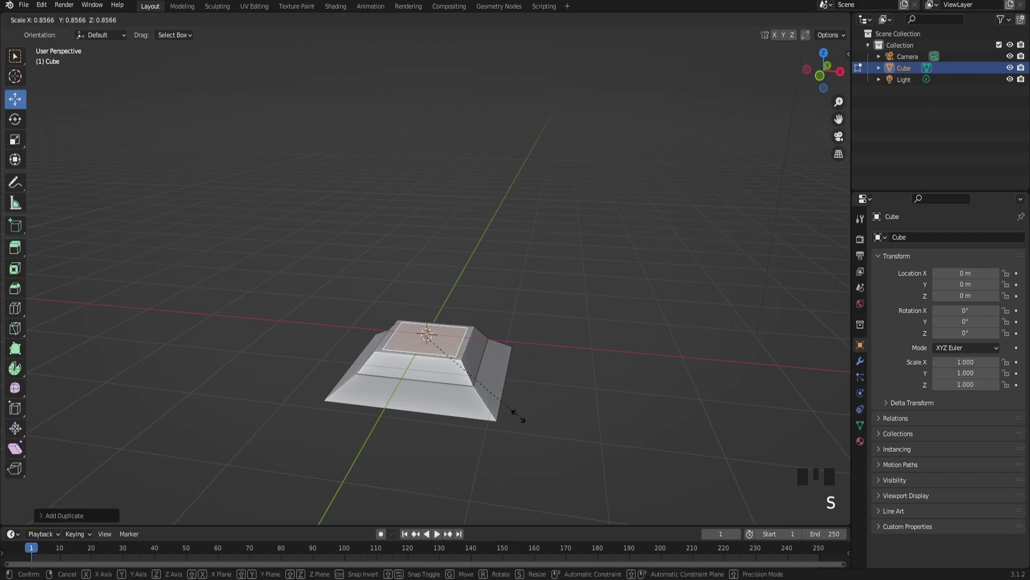
{"action": "left_click", "coordinate": [511, 413]}
- Extrude the top face upward into a pole and raise its top higher
{"action": "key", "text": "e"}
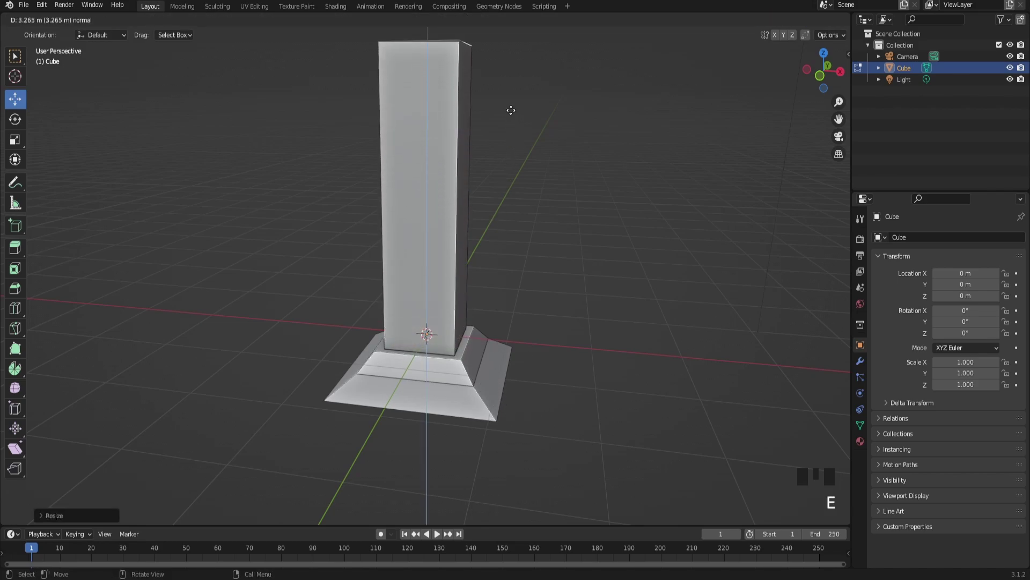
{"action": "left_click", "coordinate": [510, 98]}
{"action": "scroll", "coordinate": [552, 233], "scroll_direction": "down", "scroll_amount": 3}
{"action": "key", "text": "KP_1"}
{"action": "scroll", "coordinate": [446, 252], "scroll_direction": "down", "scroll_amount": 3}
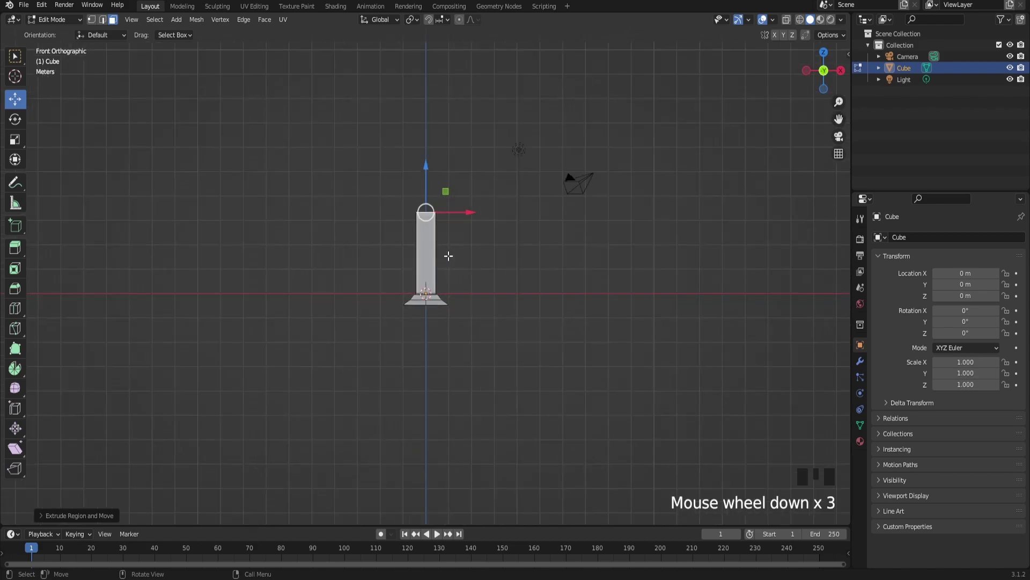
{"action": "left_click_drag", "start_coordinate": [427, 166], "coordinate": [440, 88]}
{"action": "scroll", "coordinate": [512, 230], "scroll_direction": "up", "scroll_amount": 1}
- Scale the whole mesh along X and Y to make the pole slimmer
{"action": "key", "text": "a"}
{"action": "middle_click_drag", "start_coordinate": [511, 230], "coordinate": [462, 345]}
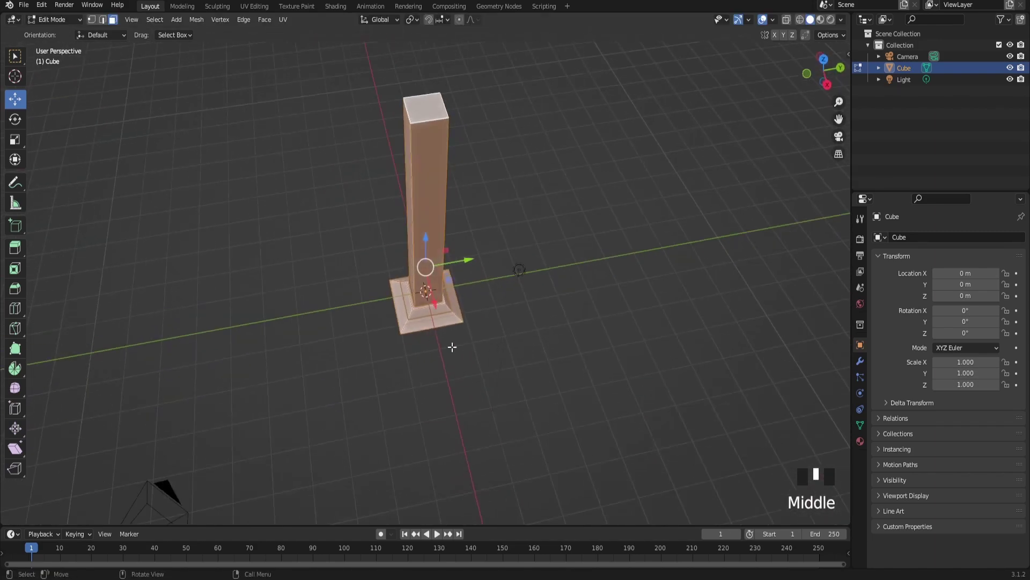
{"action": "key", "text": "s"}
{"action": "key", "text": "x"}
{"action": "left_click", "coordinate": [459, 337]}
{"action": "key", "text": "s"}
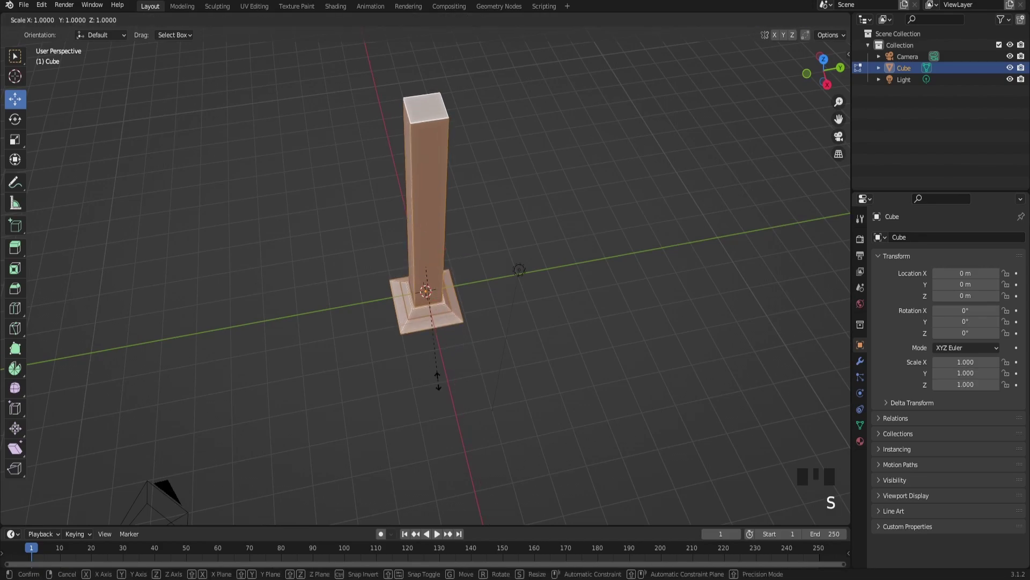
{"action": "left_click", "coordinate": [436, 351]}
{"action": "key", "text": "s"}
{"action": "key", "text": "y"}
{"action": "left_click", "coordinate": [480, 303]}
- In front orthographic wireframe, select the pole's top vertices and shrink them to taper it
{"action": "middle_click_drag", "start_coordinate": [479, 304], "coordinate": [547, 248]}
{"action": "scroll", "coordinate": [546, 231], "scroll_direction": "down", "scroll_amount": 3}
{"action": "key", "text": "KP_5"}
{"action": "key", "text": "KP_1"}
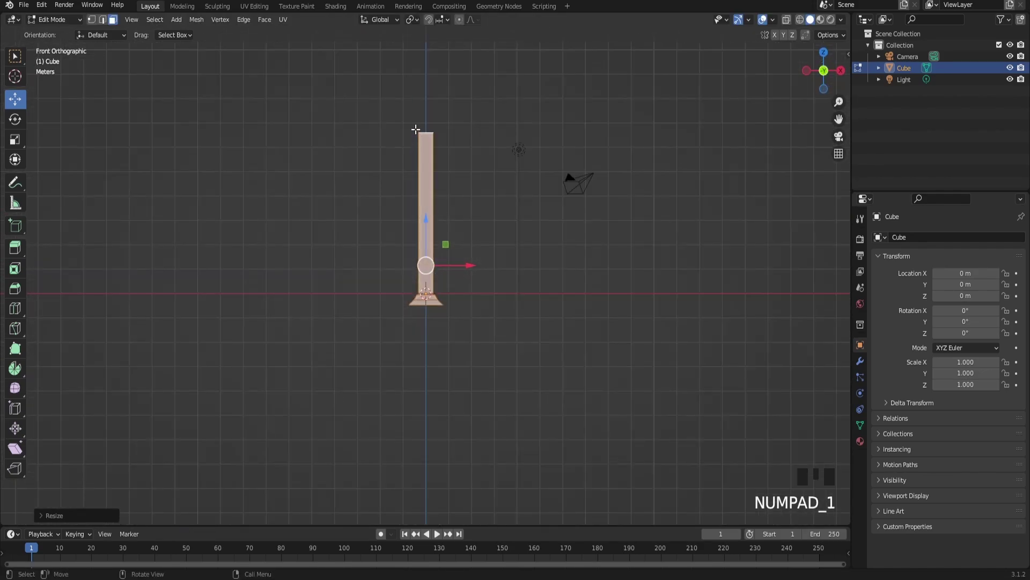
{"action": "key", "text": "z"}
{"action": "left_click", "coordinate": [455, 120]}
{"action": "left_click_drag", "start_coordinate": [421, 113], "coordinate": [445, 143]}
{"action": "key", "text": "s"}
{"action": "left_click", "coordinate": [558, 129]}
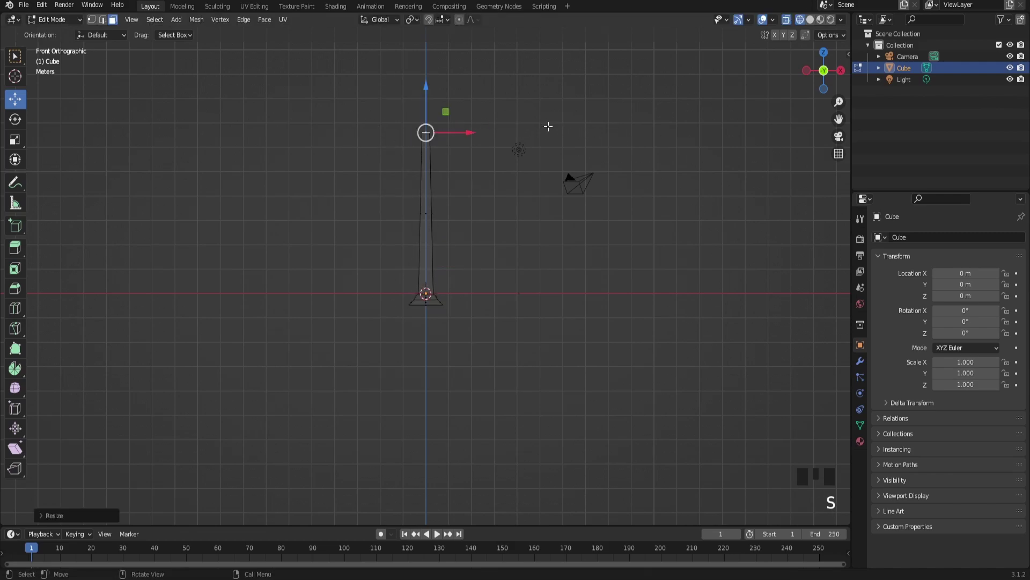
- Return to solid shading and duplicate the pole's top face
{"action": "mouse_move", "coordinate": [558, 129]}
{"action": "middle_mouse_down"}
{"action": "mouse_move", "coordinate": [542, 166]}
{"action": "mouse_move", "coordinate": [556, 207]}
{"action": "mouse_move", "coordinate": [545, 221]}
{"action": "mouse_move", "coordinate": [483, 230]}
{"action": "mouse_move", "coordinate": [511, 313]}
{"action": "mouse_move", "coordinate": [481, 294]}
{"action": "middle_mouse_up"}
{"action": "key", "text": "z"}
{"action": "left_click", "coordinate": [556, 207]}
{"action": "scroll", "coordinate": [483, 230], "scroll_direction": "up", "scroll_amount": 2, "text": "shift"}
{"action": "key", "text": "shift+d"}
{"action": "scroll", "coordinate": [507, 322], "scroll_direction": "up", "scroll_amount": 4}
- Undo a misplaced face move and duplicate the pole's top face in place
{"action": "scroll", "coordinate": [471, 292], "scroll_direction": "down", "scroll_amount": 2}
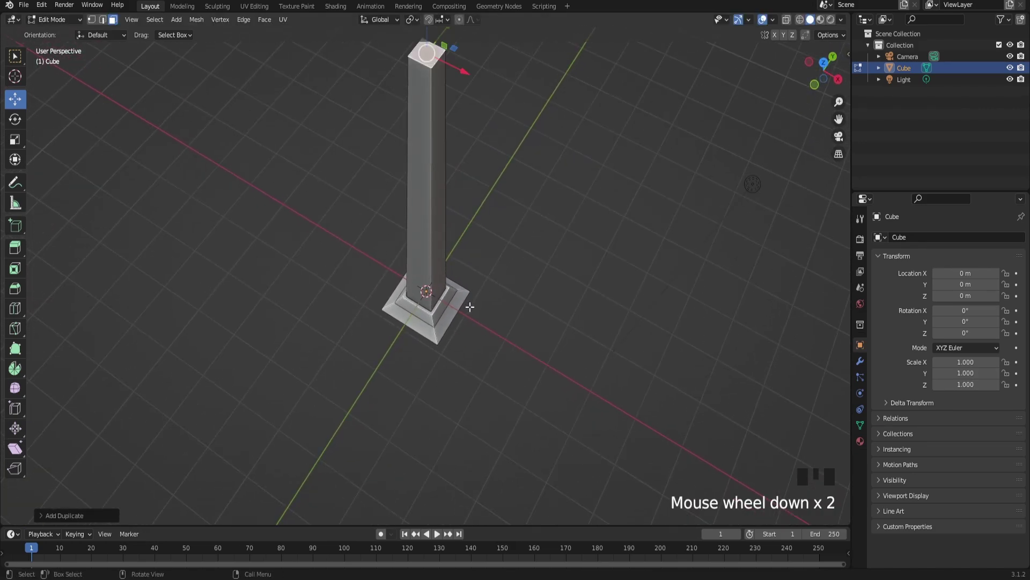
{"action": "key", "text": "g"}
{"action": "left_click", "coordinate": [510, 353]}
{"action": "key", "text": "ctrl+z"}
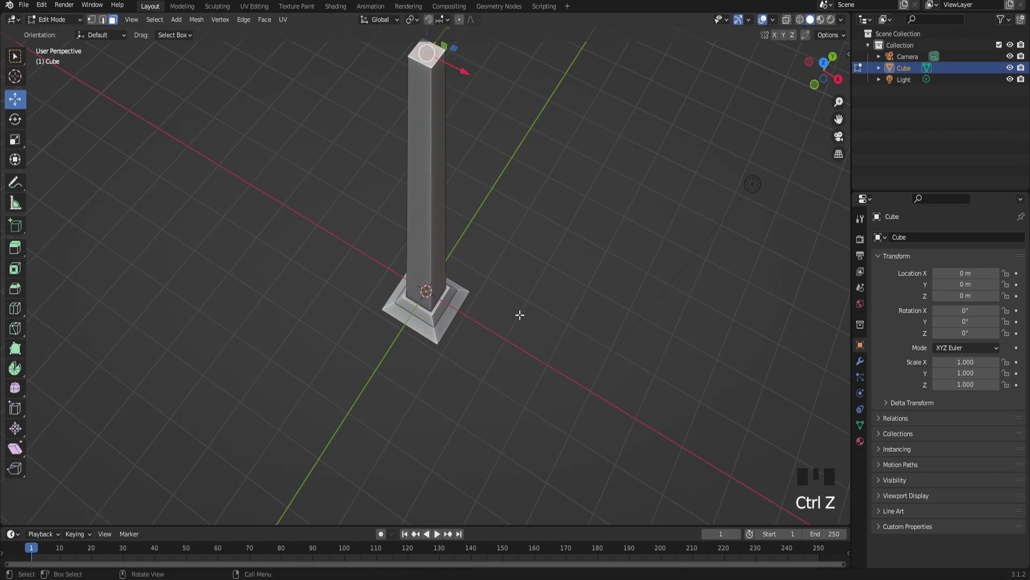
{"action": "scroll", "coordinate": [472, 295], "scroll_direction": "down", "scroll_amount": 3}
{"action": "key", "text": "ctrl+z"}
{"action": "key", "text": "ctrl+z"}
{"action": "key", "text": "ctrl+z"}
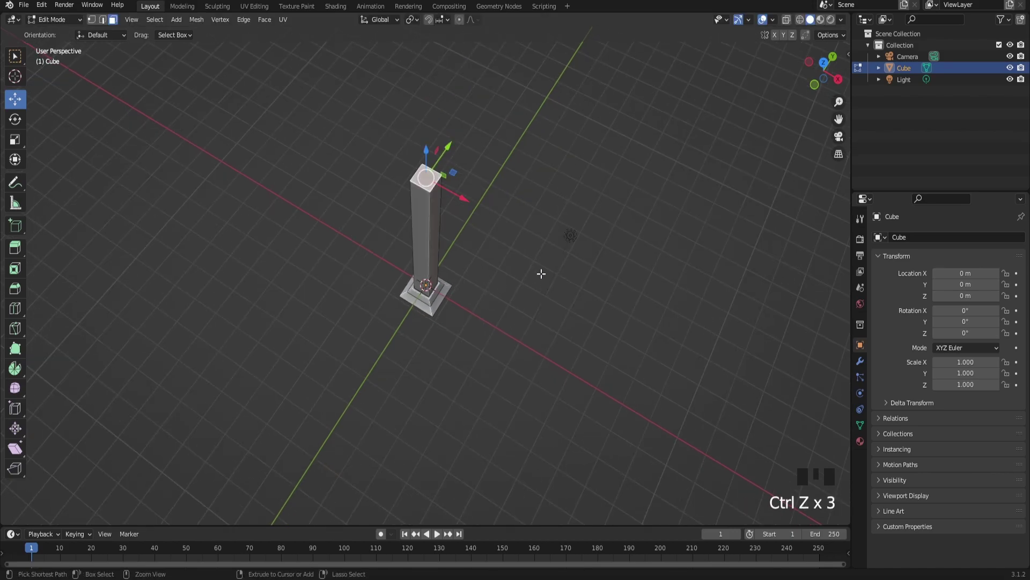
{"action": "key", "text": "shift+d"}
{"action": "right_click", "coordinate": [503, 191]}
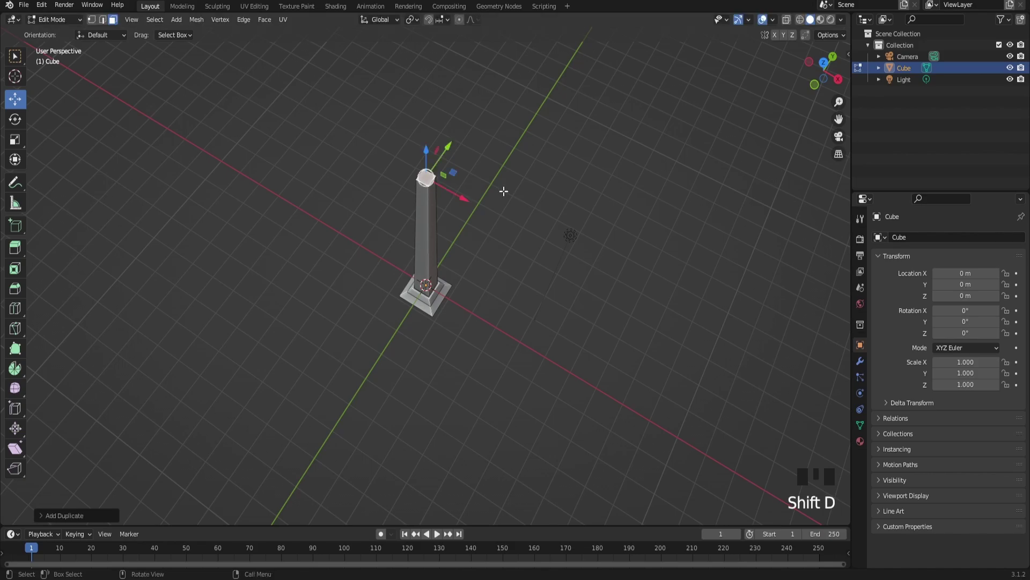
- Rotate the duplicated top face and move it into position at the pole's top
{"action": "key", "text": "r"}
{"action": "left_click", "coordinate": [547, 213]}
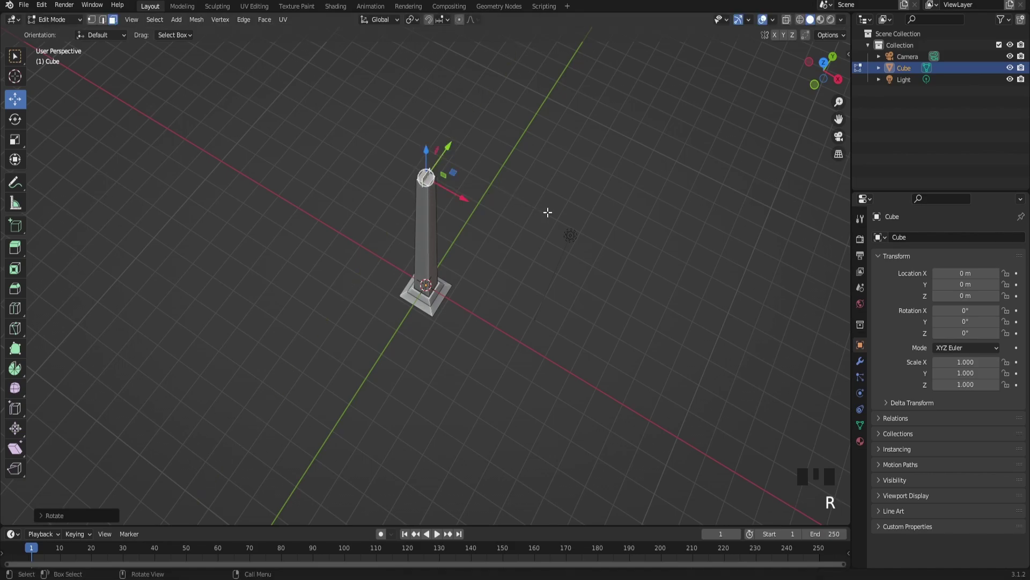
{"action": "key", "text": "KP_1"}
{"action": "scroll", "coordinate": [547, 213], "scroll_direction": "down", "scroll_amount": 1}
{"action": "scroll", "coordinate": [456, 189], "scroll_direction": "up", "scroll_amount": 3}
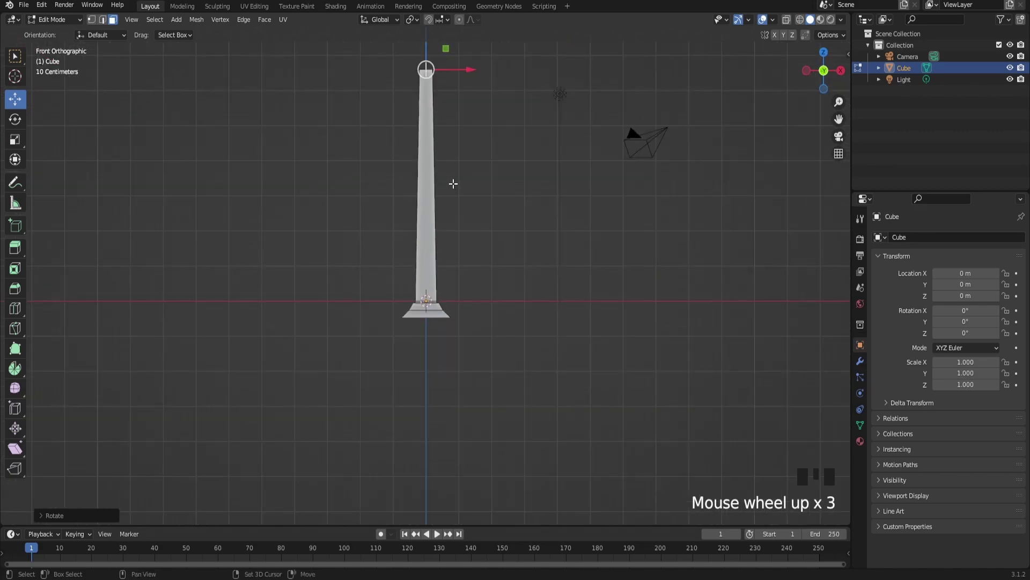
{"action": "middle_click_drag", "start_coordinate": [453, 186], "coordinate": [328, 297], "text": "shift"}
{"action": "key", "text": "g"}
{"action": "left_click", "coordinate": [400, 281]}
- Resize the top face and extrude it sideways into an arm about 2.2 m long
{"action": "scroll", "coordinate": [419, 194], "scroll_direction": "up", "scroll_amount": 5}
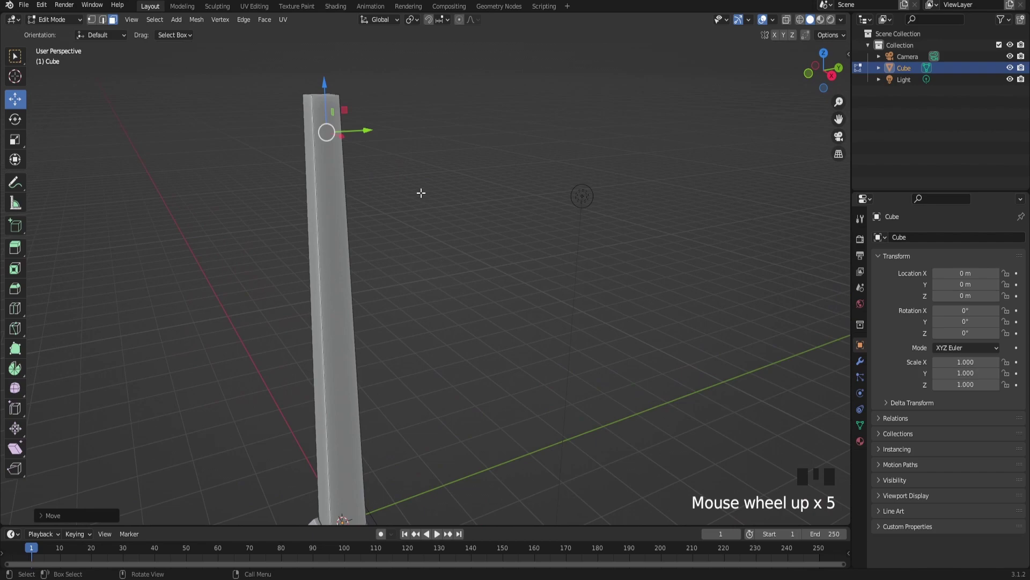
{"action": "key", "text": "s"}
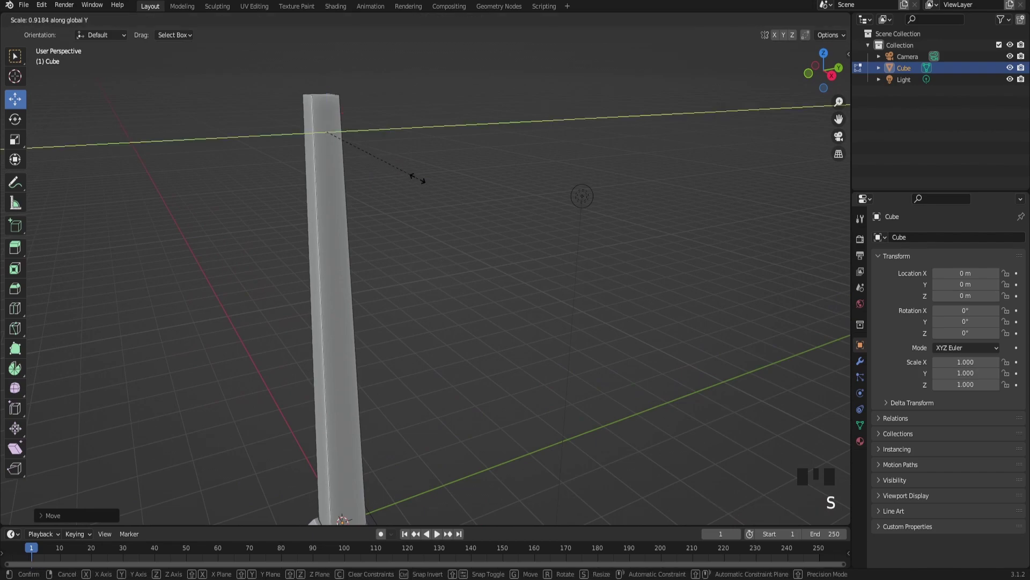
{"action": "left_click", "coordinate": [410, 173]}
{"action": "middle_click_drag", "start_coordinate": [409, 173], "coordinate": [492, 182]}
{"action": "key", "text": "e"}
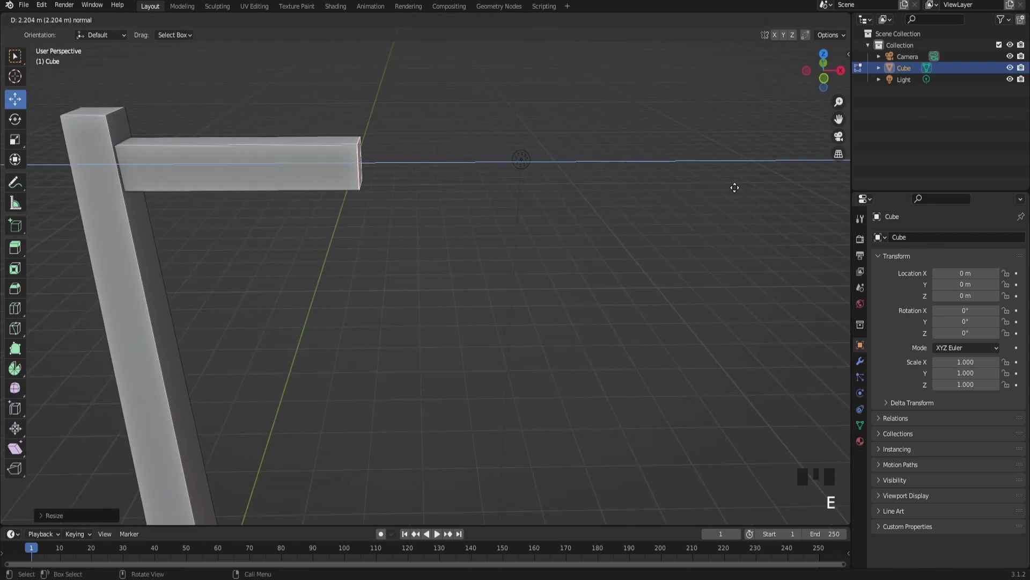
{"action": "left_click", "coordinate": [740, 185]}
- Add a centred loop cut on the pole and shift it sideways to kink the pole
{"action": "middle_click_drag", "start_coordinate": [740, 186], "coordinate": [358, 196]}
{"action": "key", "text": "KP_5"}
{"action": "key", "text": "KP_1"}
{"action": "scroll", "coordinate": [375, 195], "scroll_direction": "down", "scroll_amount": 2}
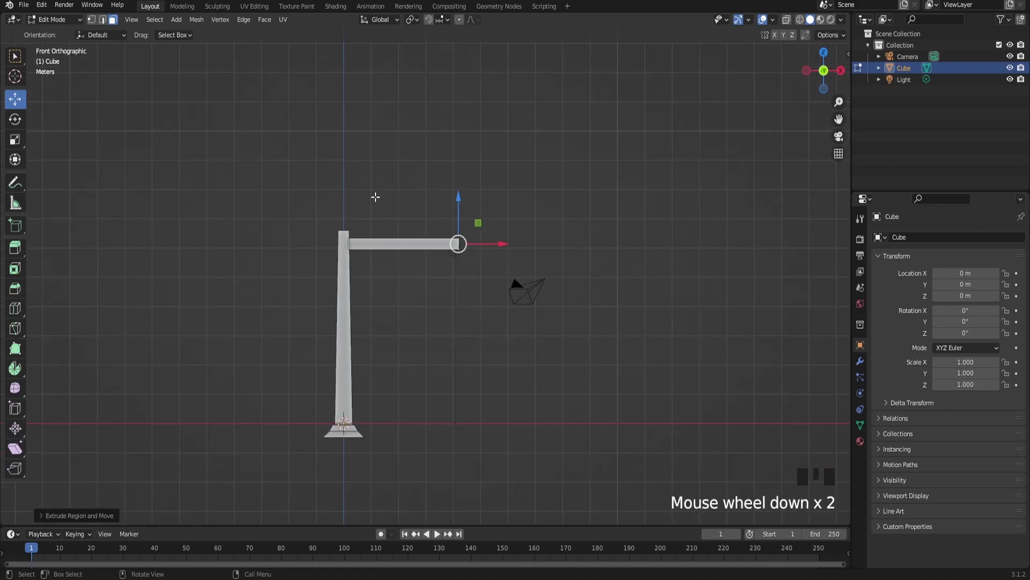
{"action": "key", "text": "ctrl+r"}
{"action": "left_click", "coordinate": [347, 336]}
{"action": "right_click", "coordinate": [347, 342]}
{"action": "key", "text": "g"}
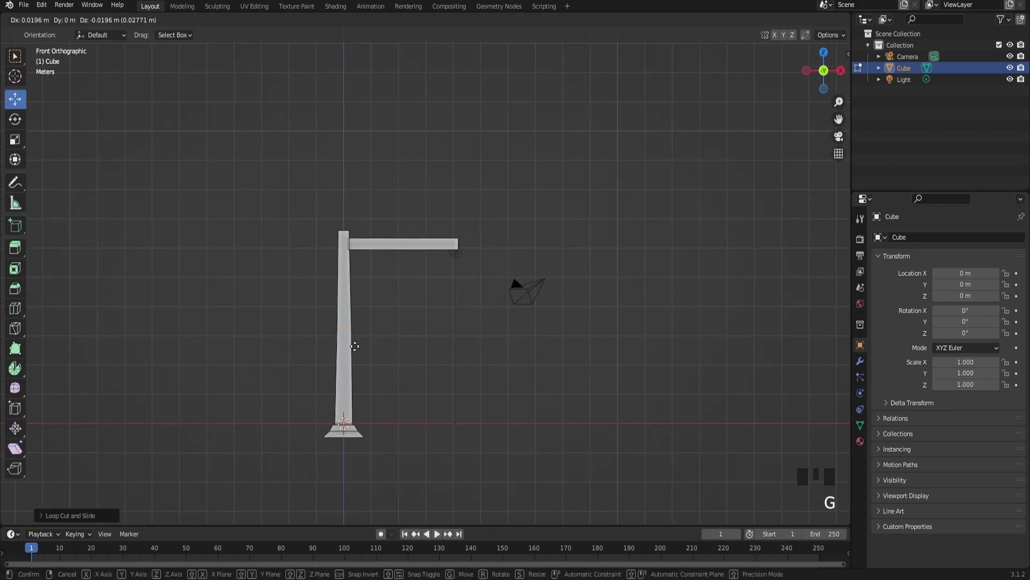
{"action": "left_click", "coordinate": [361, 359]}
- Start a bevel on the new loop, cancel it, and return to the front view
{"action": "key", "text": "ctrl+b"}
{"action": "right_click", "coordinate": [365, 411]}
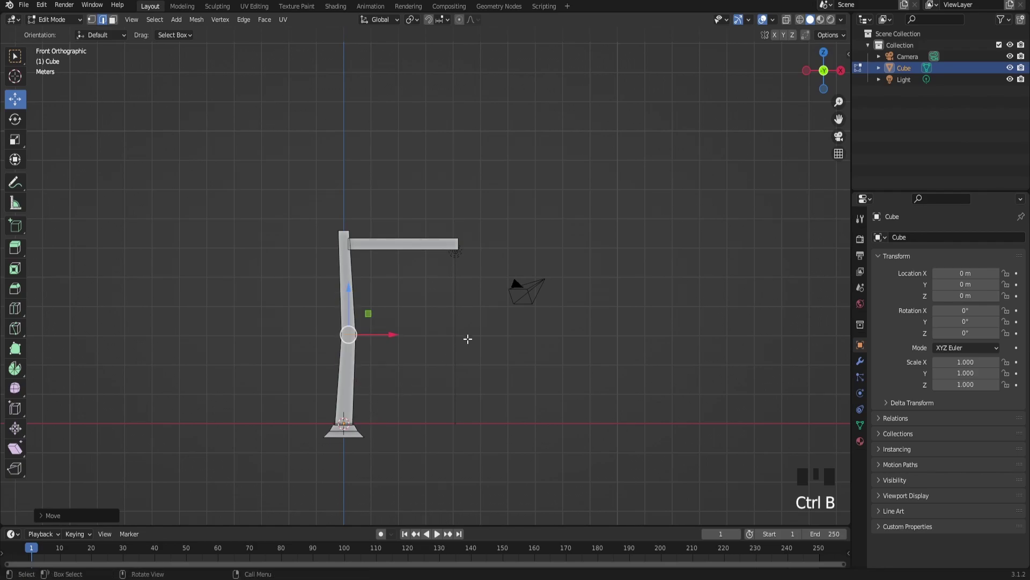
{"action": "scroll", "coordinate": [462, 250], "scroll_direction": "up", "scroll_amount": 1}
{"action": "middle_click_drag", "start_coordinate": [464, 248], "coordinate": [413, 248]}
{"action": "key", "text": "KP_1"}
{"action": "scroll", "coordinate": [399, 238], "scroll_direction": "up", "scroll_amount": 2}
{"action": "scroll", "coordinate": [345, 97], "scroll_direction": "down", "scroll_amount": 2}
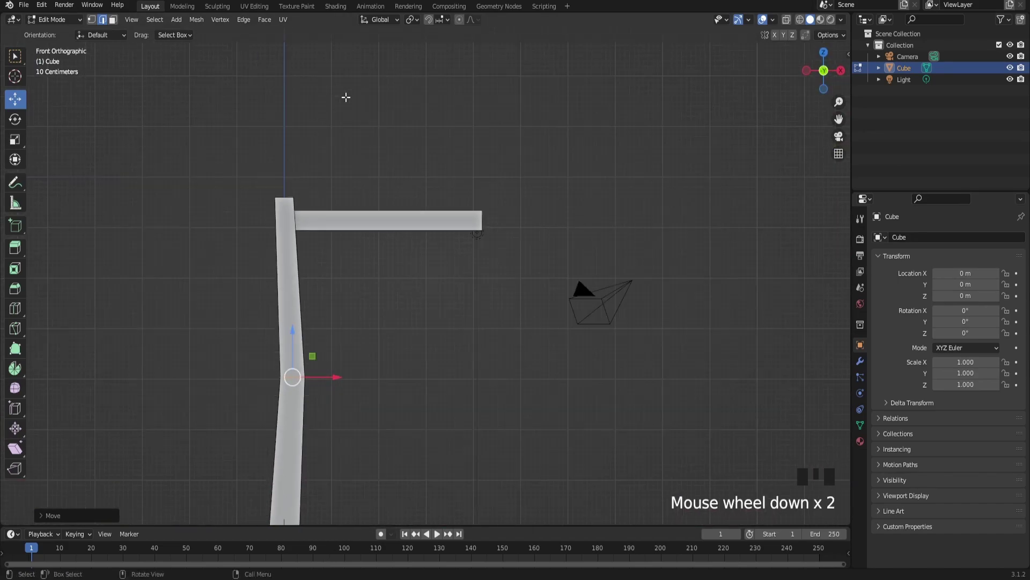
- Switch from Edit Mode back to Object Mode
{"action": "left_click", "coordinate": [51, 19]}
{"action": "left_click", "coordinate": [59, 33]}
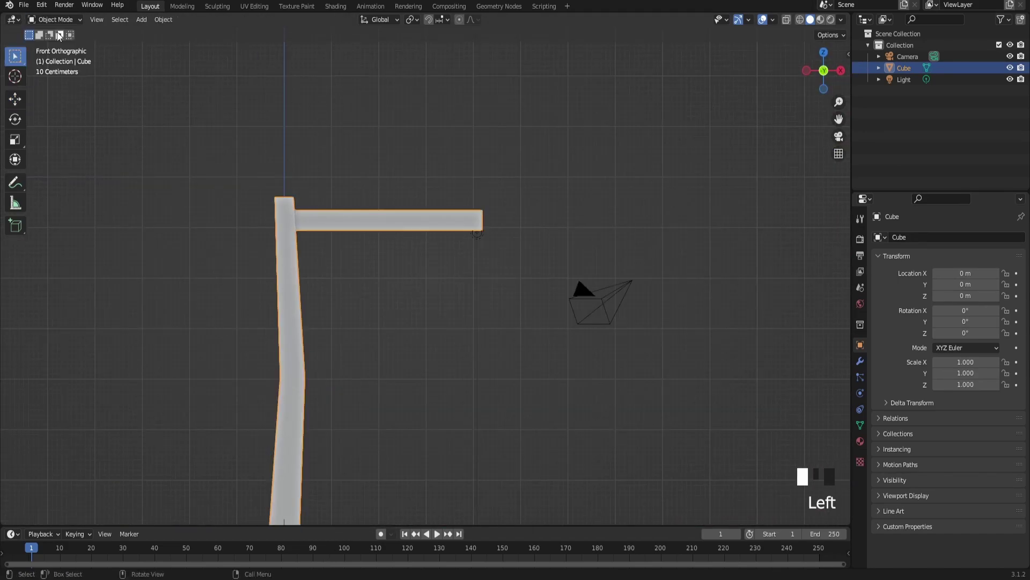
{"action": "scroll", "coordinate": [509, 268], "scroll_direction": "down", "scroll_amount": 4}
- Add a torus mesh at the foot of the lamp post
{"action": "key", "text": "shift+a"}
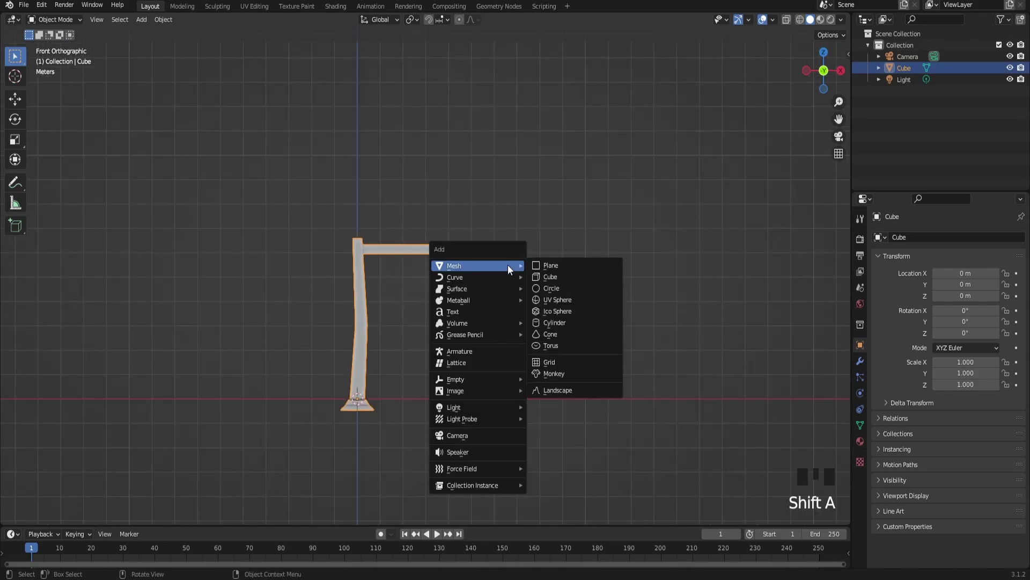
{"action": "key", "text": "shift+a"}
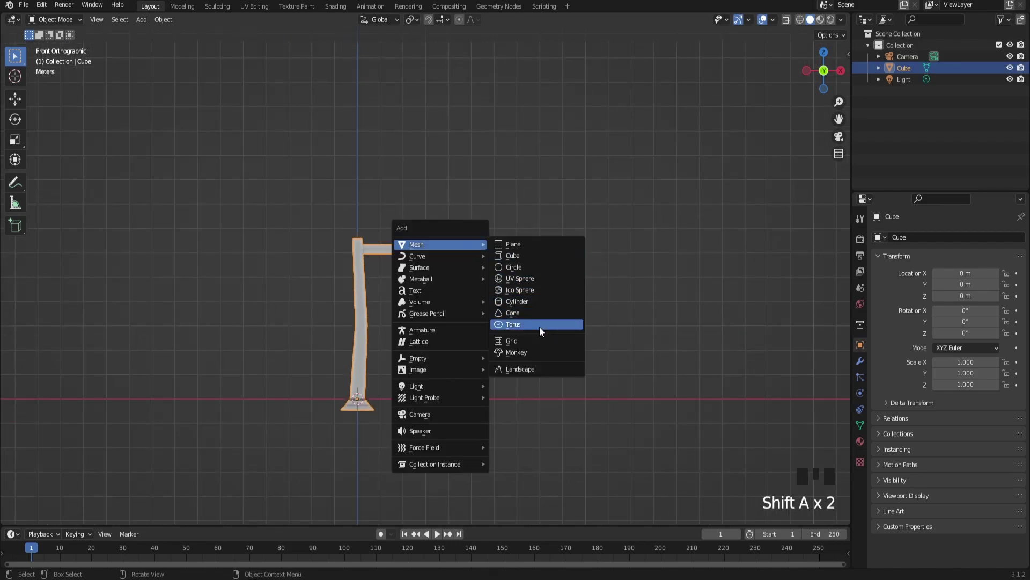
{"action": "left_click", "coordinate": [537, 325]}
{"action": "scroll", "coordinate": [537, 325], "scroll_direction": "down", "scroll_amount": 6}
{"action": "scroll", "coordinate": [344, 330], "scroll_direction": "up", "scroll_amount": 4}
{"action": "middle_click_drag", "start_coordinate": [246, 359], "coordinate": [299, 430]}
{"action": "scroll", "coordinate": [299, 430], "scroll_direction": "up", "scroll_amount": 3}
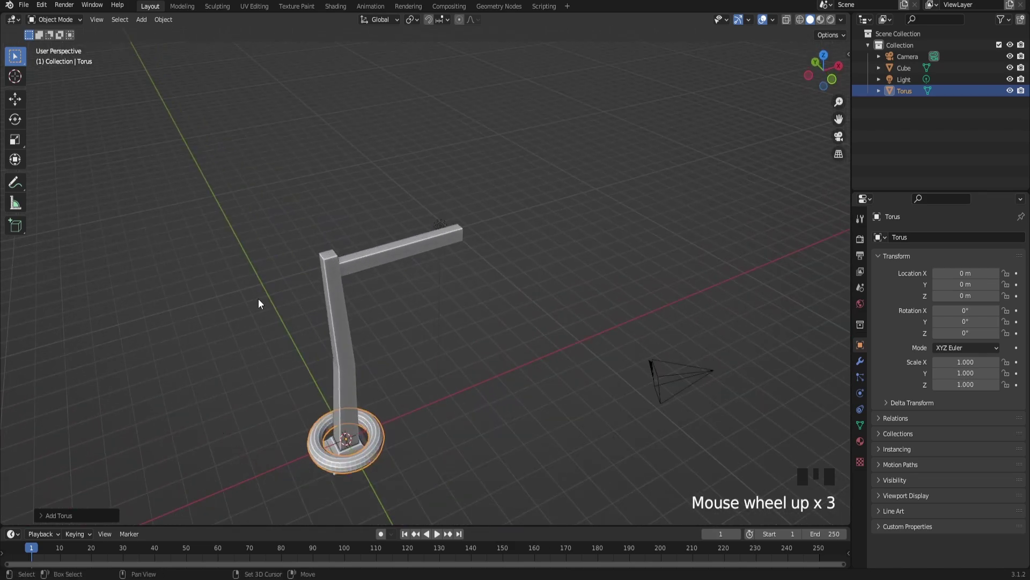
{"action": "key", "text": "shift+a"}
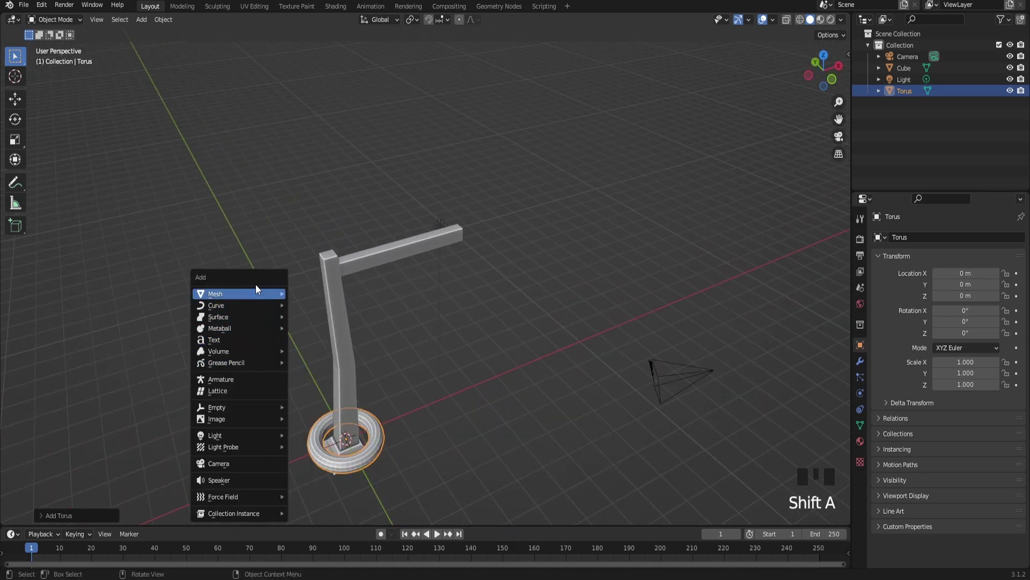
{"action": "key", "text": "Escape"}
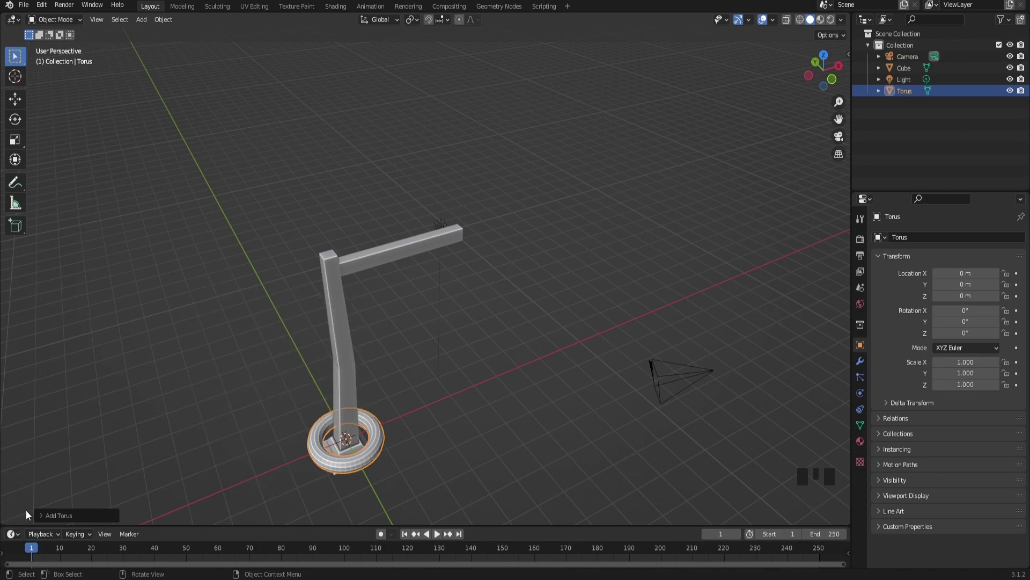
- In the Add Torus panel, set major and minor segments to 16
{"action": "left_click", "coordinate": [46, 515]}
{"action": "double_click", "coordinate": [139, 355]}
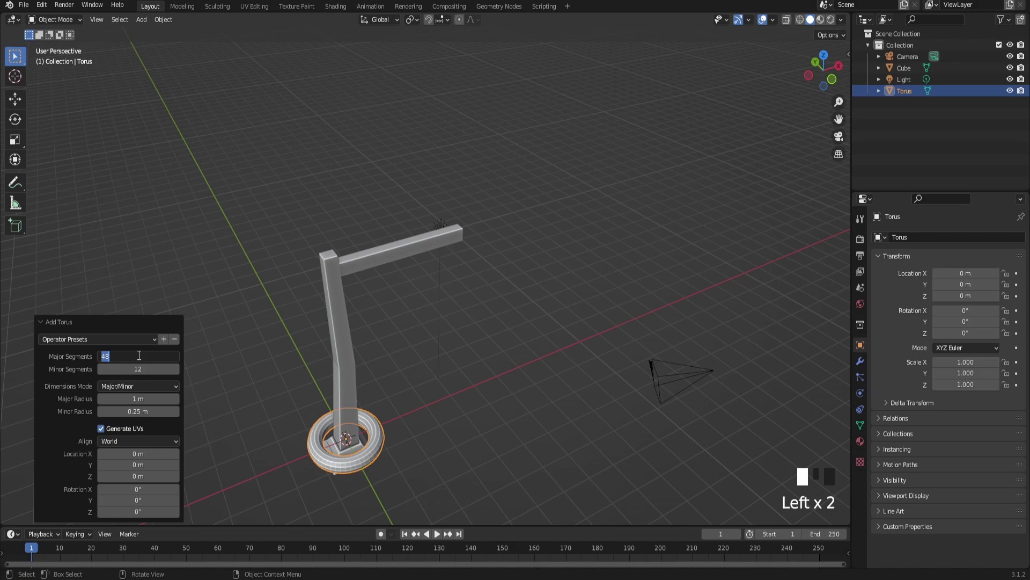
{"action": "type", "text": "16"}
{"action": "key", "text": "Return"}
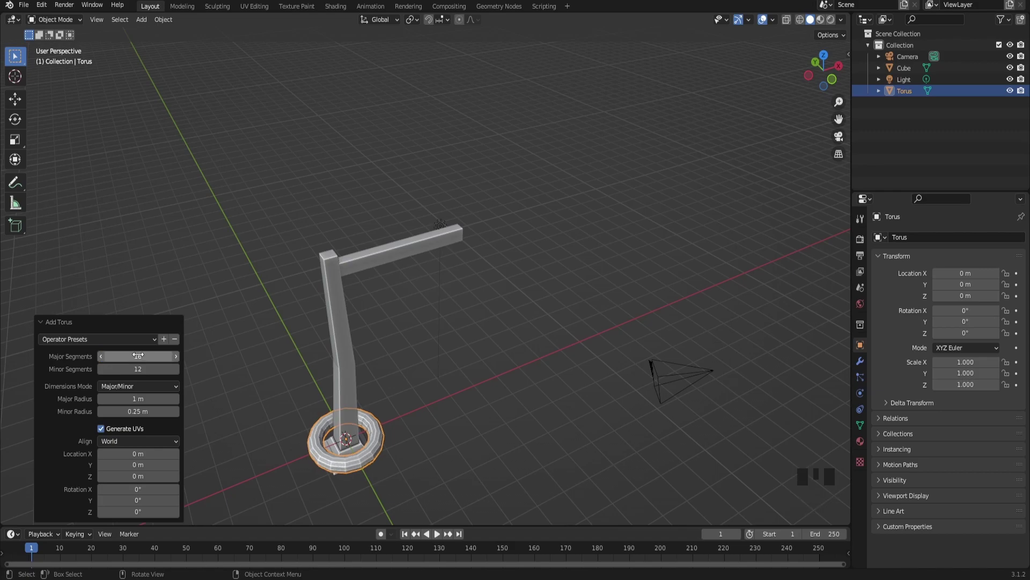
{"action": "left_click", "coordinate": [137, 368]}
{"action": "type", "text": "16"}
{"action": "key", "text": "Return"}
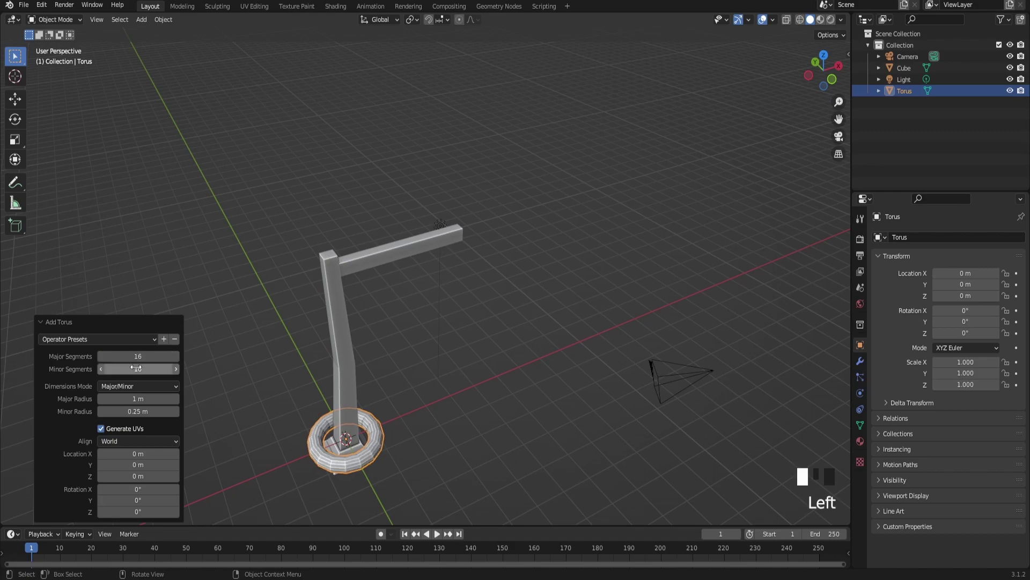
- Set minor segments to 12 and step the major segment count down to 11
{"action": "left_click", "coordinate": [136, 368]}
{"action": "type", "text": "12"}
{"action": "key", "text": "Return"}
{"action": "left_click", "coordinate": [138, 356]}
{"action": "left_click", "coordinate": [101, 355]}
{"action": "left_click", "coordinate": [101, 356]}
{"action": "left_click", "coordinate": [101, 356]}
{"action": "left_click", "coordinate": [102, 356]}
{"action": "left_click", "coordinate": [102, 356]}
{"action": "left_click", "coordinate": [100, 356]}
{"action": "left_click", "coordinate": [101, 356]}
{"action": "left_click", "coordinate": [101, 356]}
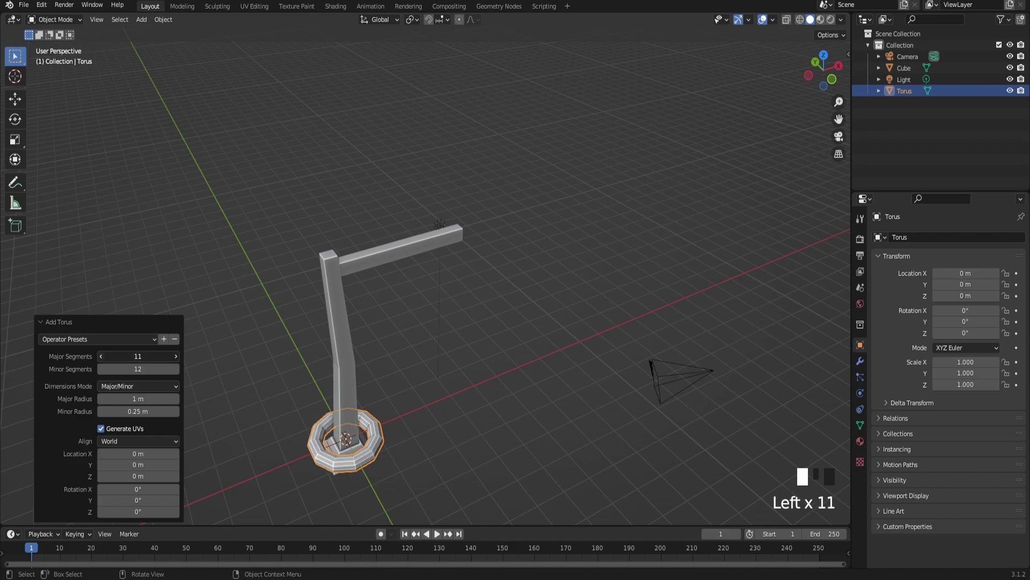
- Rotate the torus 90° upright and move it up near the arm's end in front view
{"action": "type", "text": "r90"}
{"action": "key", "text": "Return"}
{"action": "key", "text": "KP_5"}
{"action": "key", "text": "KP_1"}
{"action": "key", "text": "g"}
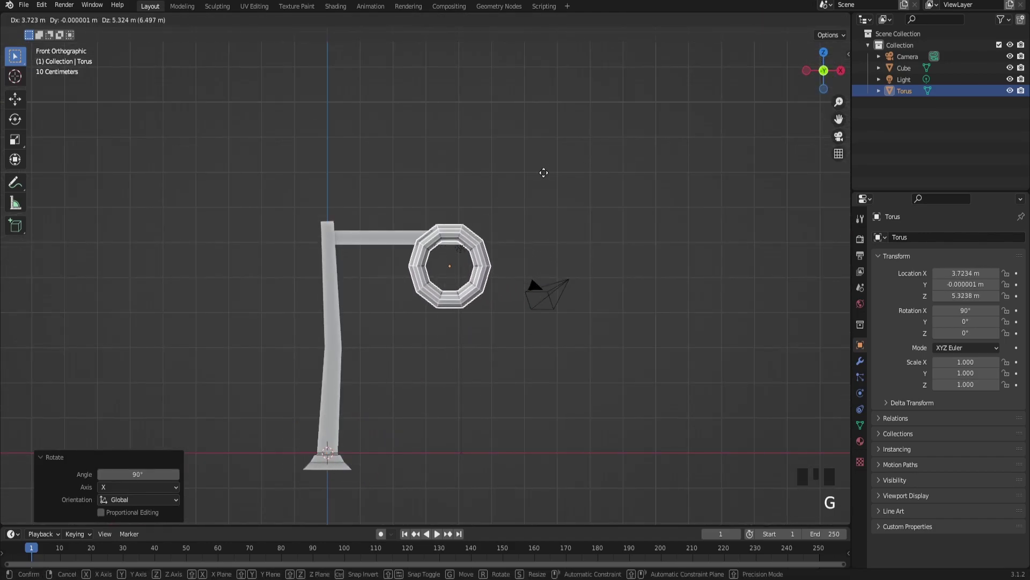
{"action": "left_click", "coordinate": [543, 172]}
{"action": "scroll", "coordinate": [669, 189], "scroll_direction": "up", "scroll_amount": 3}
- Shrink the torus in two passes and place it under the arm's end
{"action": "key", "text": "s"}
{"action": "left_click", "coordinate": [525, 213]}
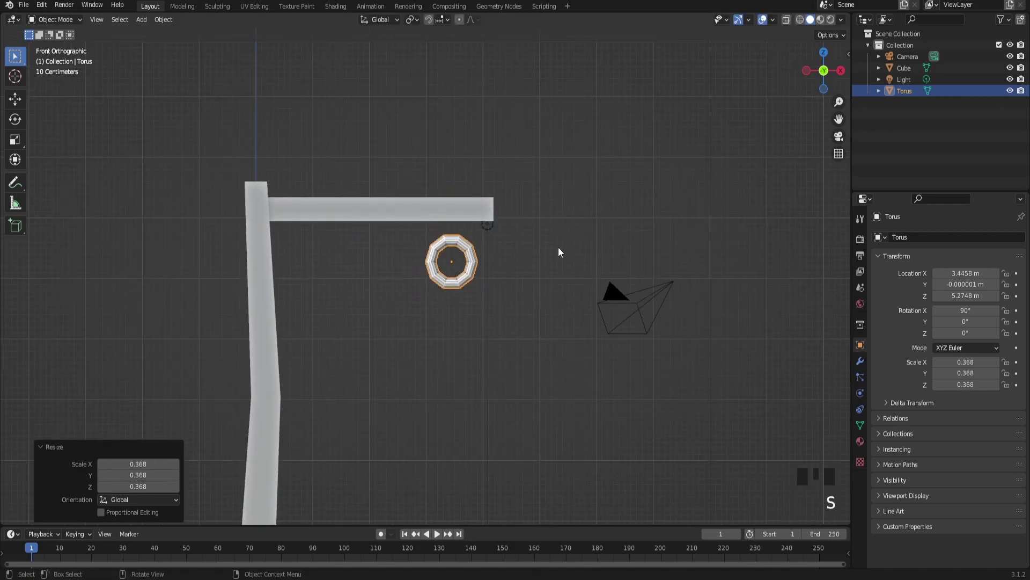
{"action": "key", "text": "s"}
{"action": "left_click", "coordinate": [519, 234]}
{"action": "key", "text": "g"}
{"action": "left_click", "coordinate": [539, 203]}
- Stretch the torus slightly taller, shrink it to about 0.17 link size, and tuck it under the arm tip
{"action": "key", "text": "s"}
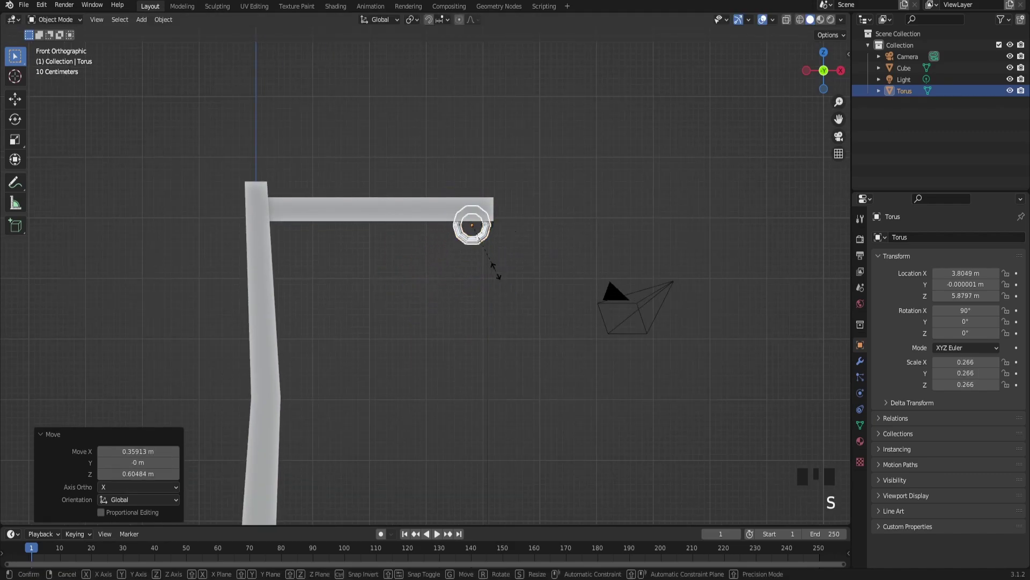
{"action": "key", "text": "z"}
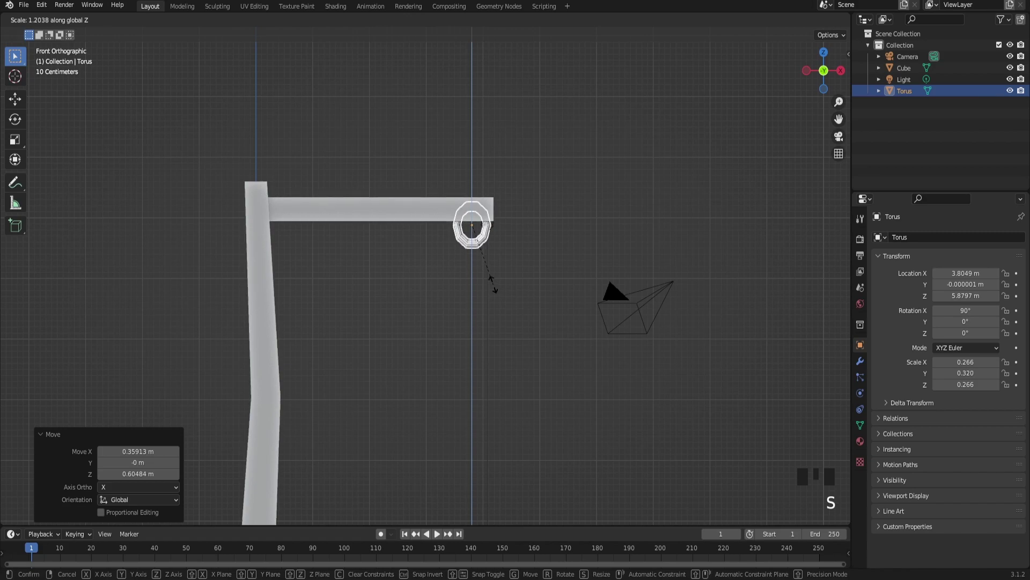
{"action": "right_click", "coordinate": [493, 286]}
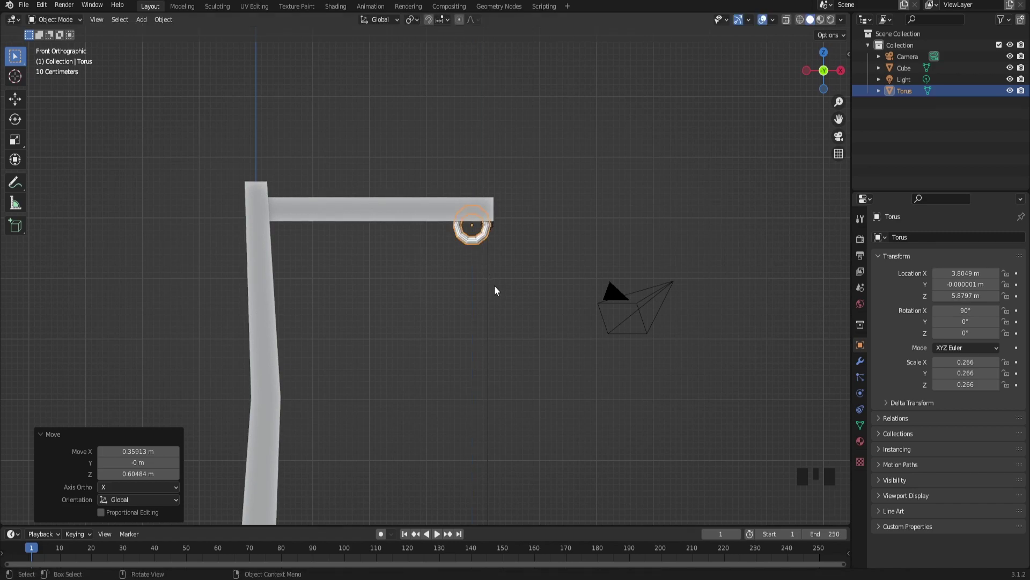
{"action": "key", "text": "s"}
{"action": "left_click", "coordinate": [512, 317]}
{"action": "key", "text": "s"}
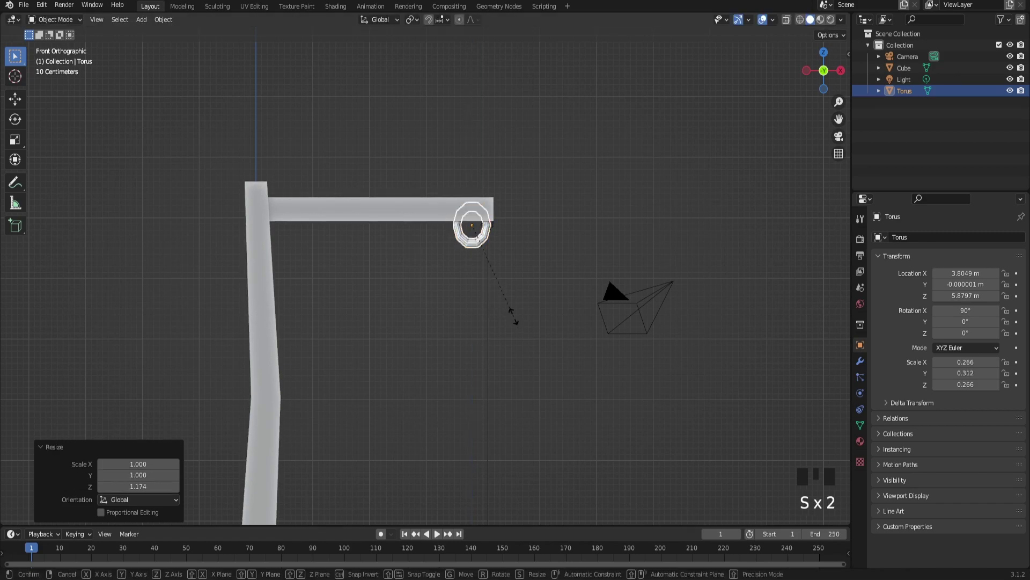
{"action": "left_click", "coordinate": [486, 288]}
{"action": "key", "text": "g"}
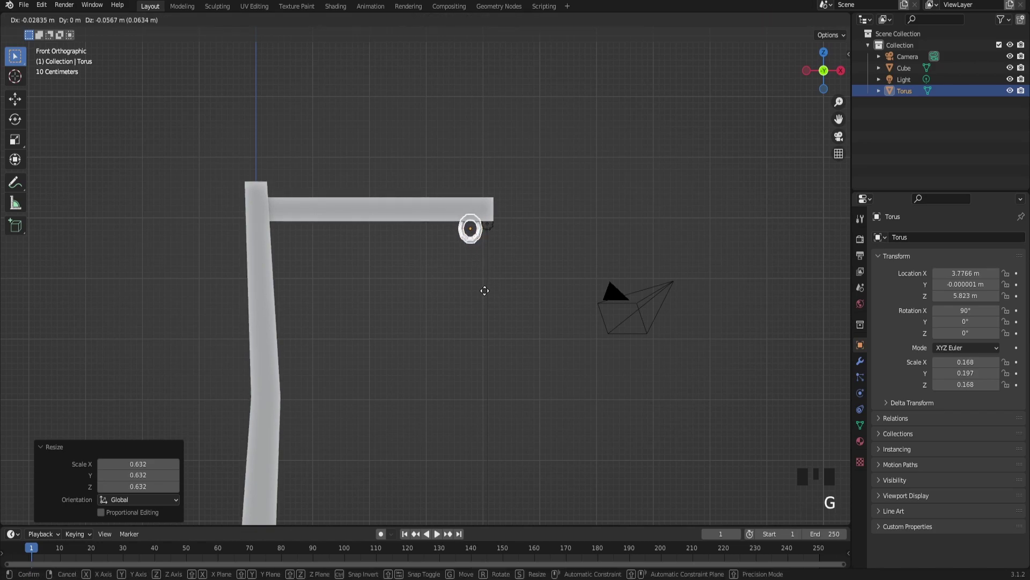
{"action": "left_click", "coordinate": [485, 291]}
- In Edit Mode, duplicate the link, turn the copy 90° about Z, and move it below the first
{"action": "left_click", "coordinate": [54, 19]}
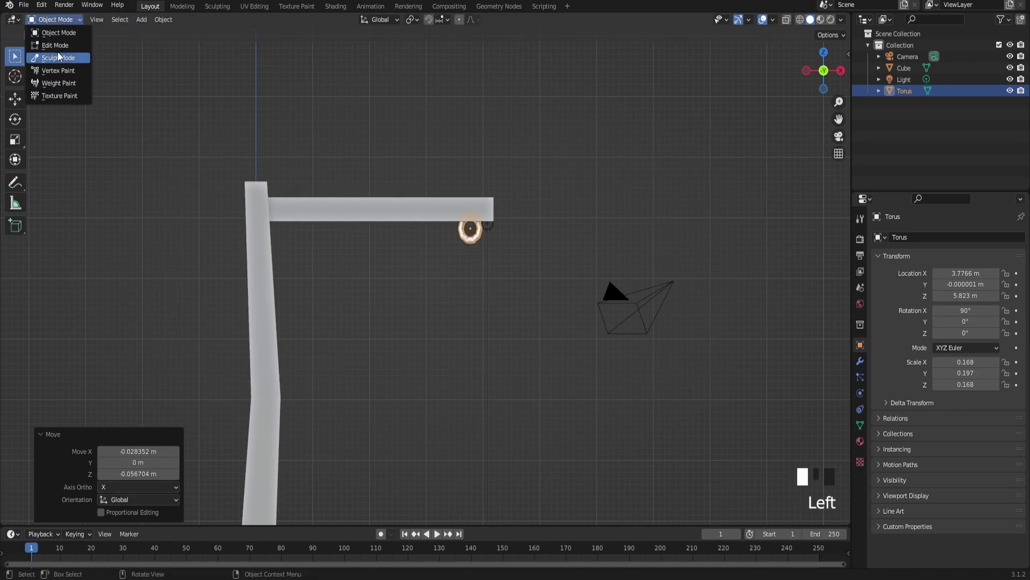
{"action": "left_click", "coordinate": [51, 45]}
{"action": "key", "text": "a"}
{"action": "key", "text": "shift+d"}
{"action": "right_click", "coordinate": [520, 189]}
{"action": "type", "text": "rz"}
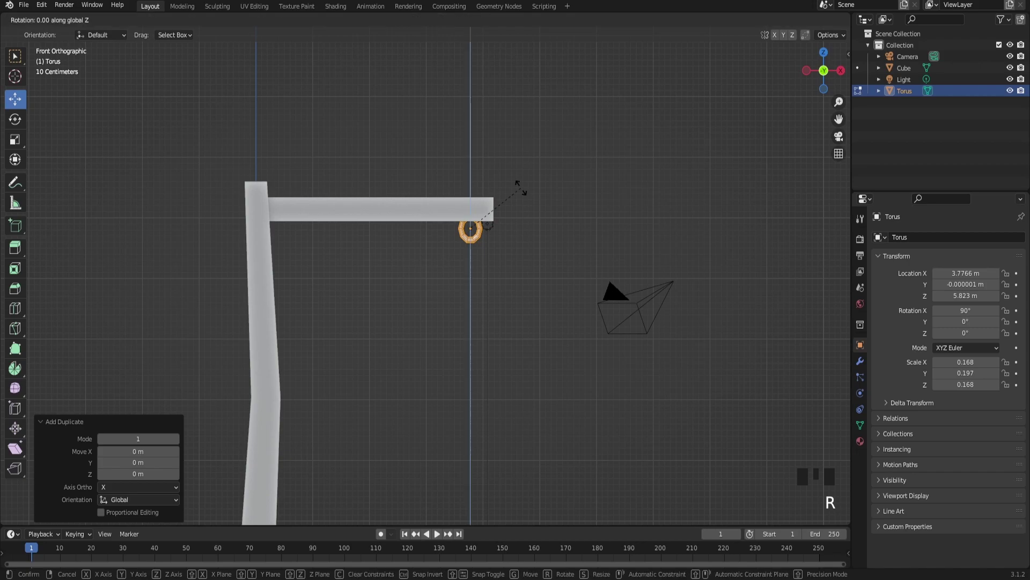
{"action": "type", "text": "90"}
{"action": "key", "text": "Return"}
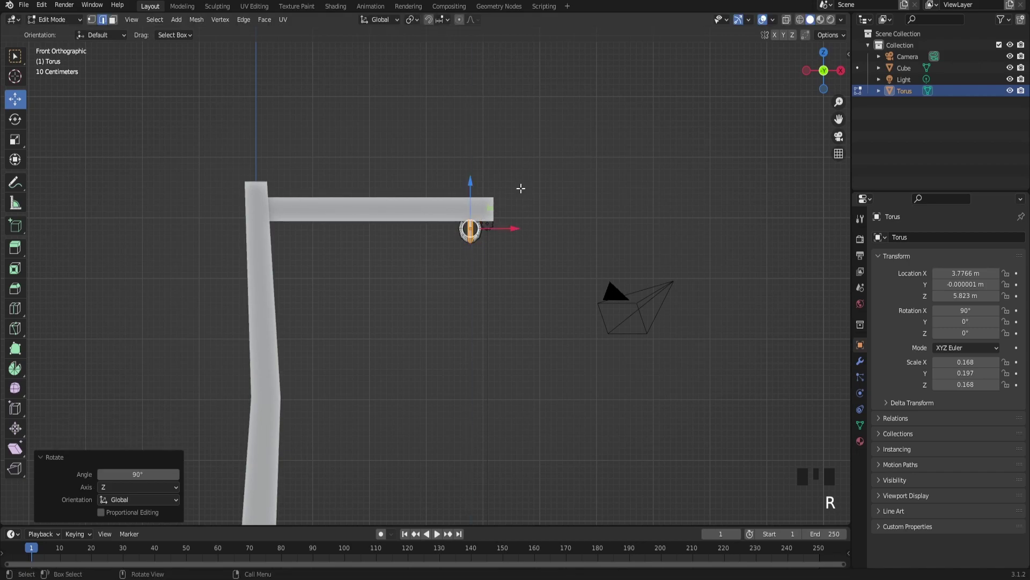
{"action": "left_click_drag", "start_coordinate": [468, 188], "coordinate": [469, 200]}
- Duplicate the link again and move the copy further down the chain
{"action": "key", "text": "a"}
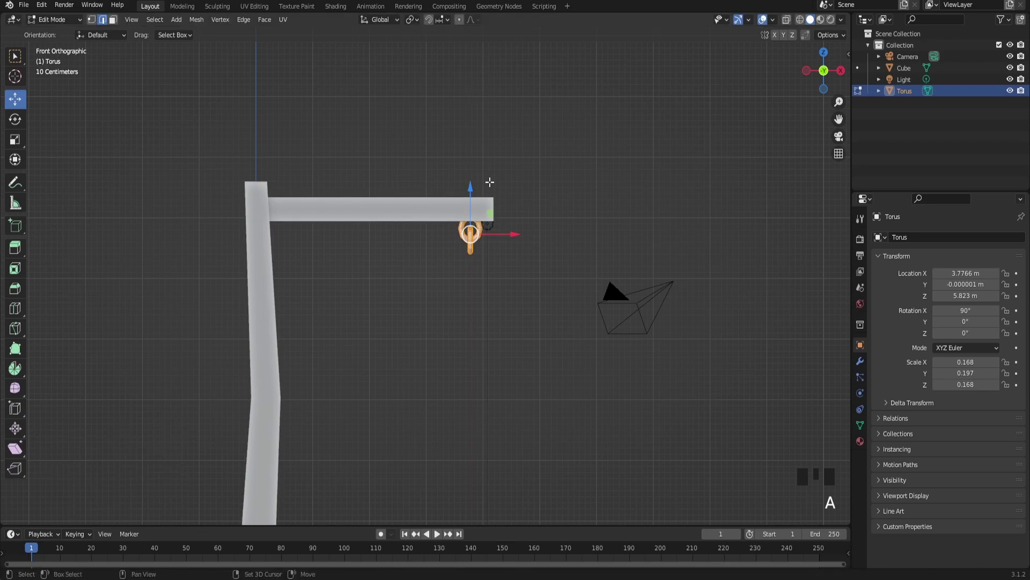
{"action": "key", "text": "shift+d"}
{"action": "left_click_drag", "start_coordinate": [470, 186], "coordinate": [475, 212]}
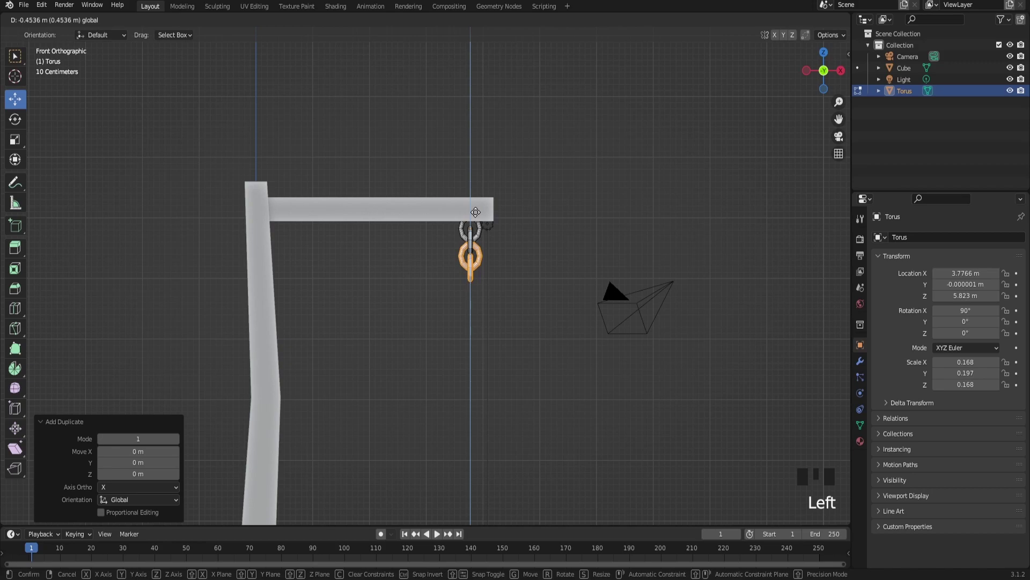
{"action": "scroll", "coordinate": [475, 212], "scroll_direction": "up", "scroll_amount": 2}
{"action": "middle_click_drag", "start_coordinate": [472, 225], "coordinate": [543, 209]}
- In front view, duplicate both links downward to extend the chain to four links
{"action": "key", "text": "a"}
{"action": "key", "text": "KP_1"}
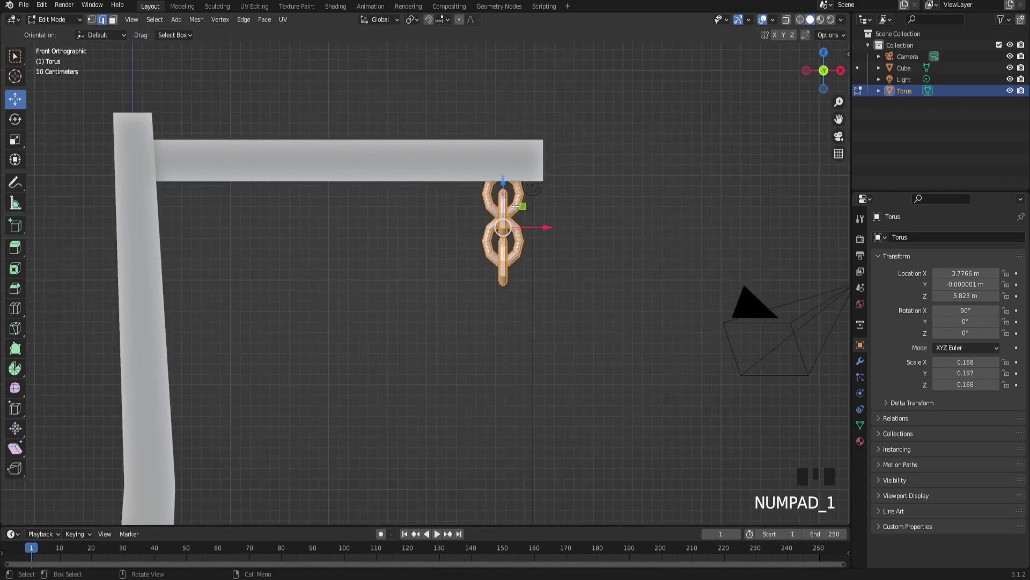
{"action": "key", "text": "shift+d"}
{"action": "left_click_drag", "start_coordinate": [543, 220], "coordinate": [516, 288]}
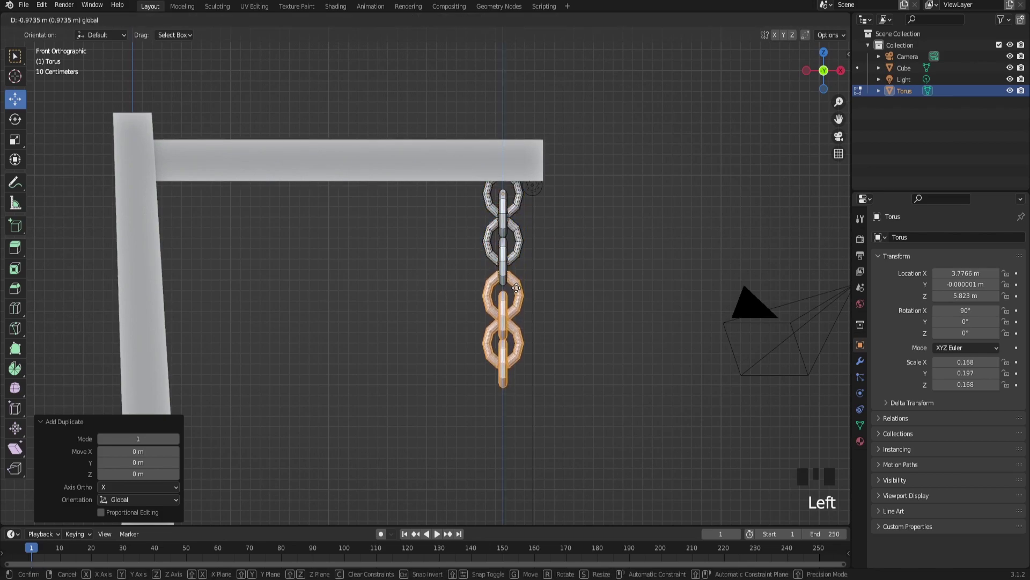
{"action": "left_click", "coordinate": [516, 288]}
{"action": "scroll", "coordinate": [475, 293], "scroll_direction": "down", "scroll_amount": 6}
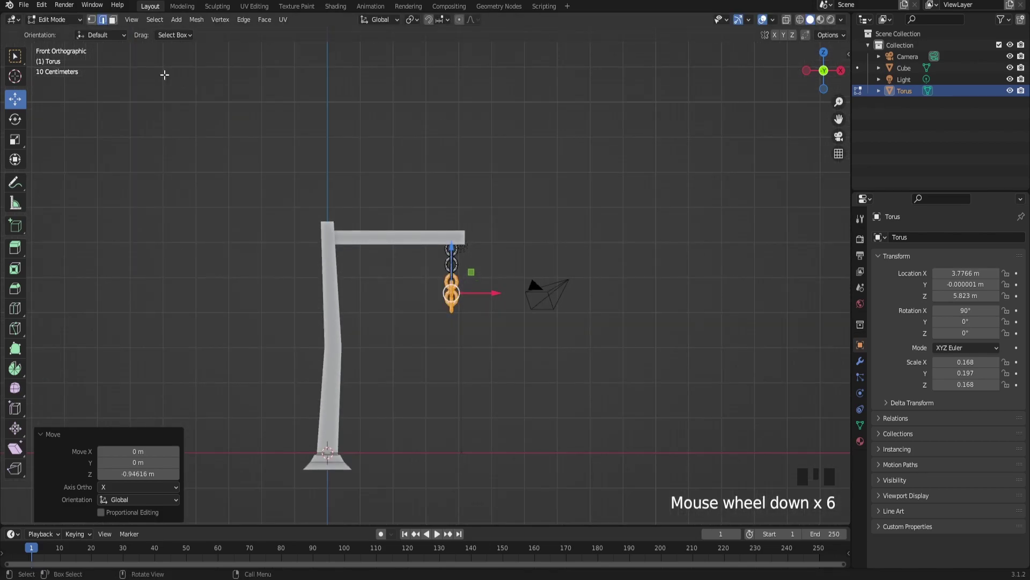
{"action": "left_click", "coordinate": [54, 19]}
- Back in Object Mode, add a cube and place it below the chain's end
{"action": "left_click", "coordinate": [80, 30]}
{"action": "scroll", "coordinate": [443, 205], "scroll_direction": "up", "scroll_amount": 5}
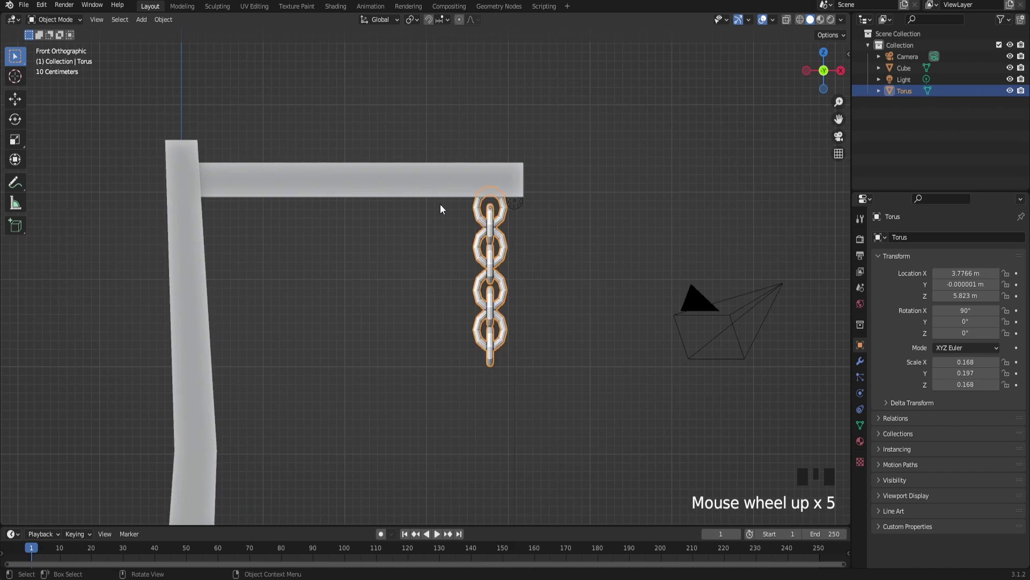
{"action": "scroll", "coordinate": [496, 247], "scroll_direction": "down", "scroll_amount": 2}
{"action": "key", "text": "shift+a"}
{"action": "mouse_move", "coordinate": [504, 248]}
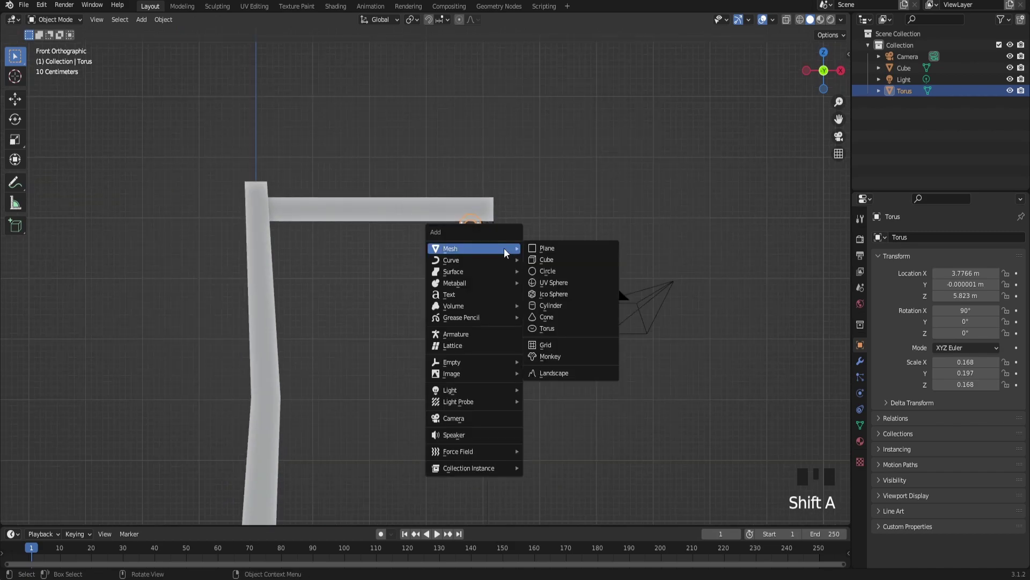
{"action": "left_click", "coordinate": [593, 259]}
{"action": "scroll", "coordinate": [353, 298], "scroll_direction": "down", "scroll_amount": 9}
{"action": "key", "text": "g"}
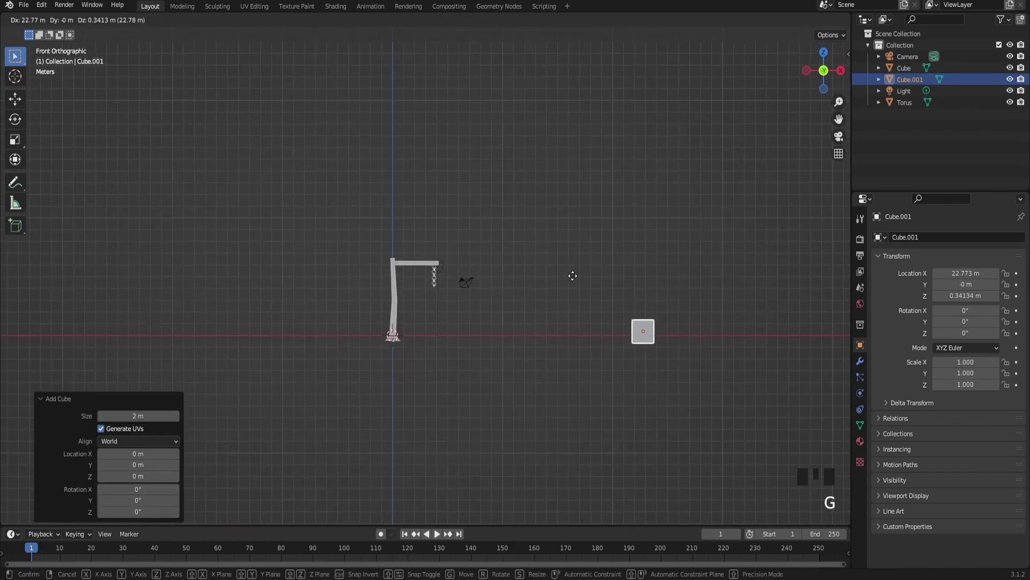
{"action": "left_click", "coordinate": [375, 246]}
- Pan to frame the post and cube, then put Cube.001 into Edit Mode
{"action": "scroll", "coordinate": [448, 221], "scroll_direction": "up", "scroll_amount": 4}
{"action": "middle_click_drag", "start_coordinate": [531, 321], "coordinate": [279, 277], "text": "shift"}
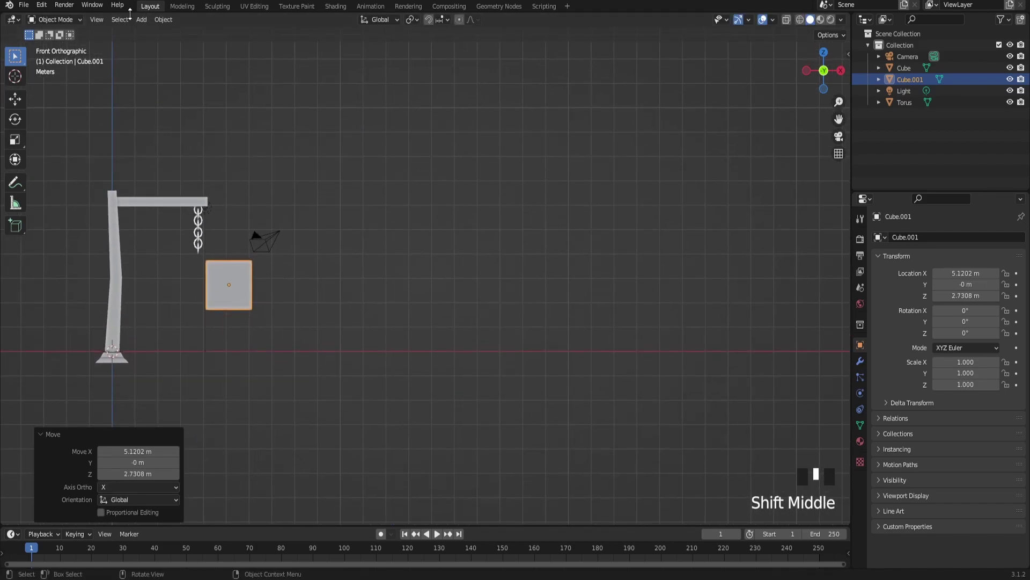
{"action": "left_click", "coordinate": [46, 20]}
{"action": "left_click", "coordinate": [63, 42]}
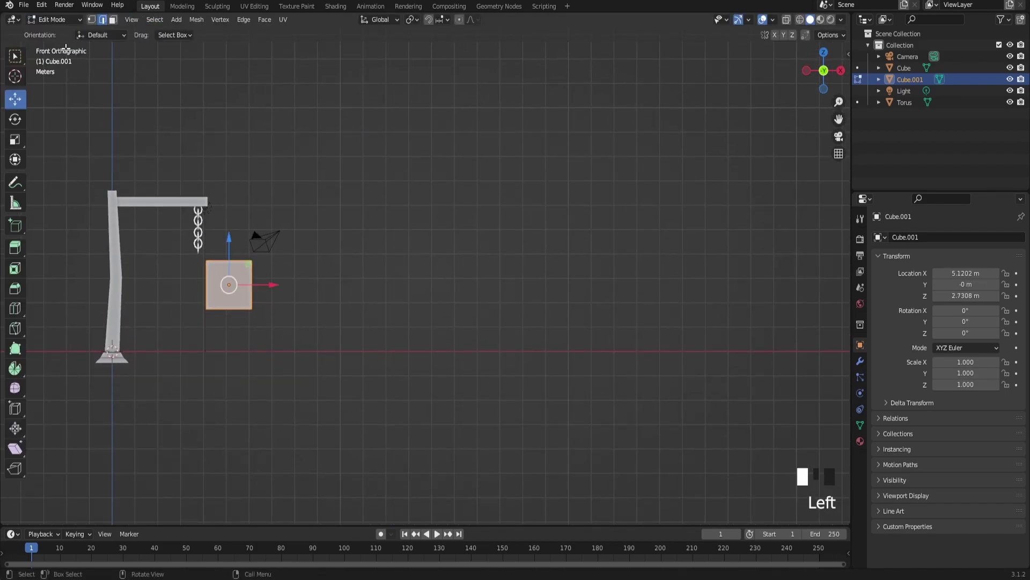
- With face select and X-ray wireframe on, select the cube's bottom face
{"action": "left_click", "coordinate": [114, 23]}
{"action": "key", "text": "z"}
{"action": "left_click", "coordinate": [208, 309]}
{"action": "left_click", "coordinate": [229, 326]}
- Duplicate the bottom face in place, widen it, and extrude it into a base plate
{"action": "key", "text": "shift+d"}
{"action": "right_click", "coordinate": [269, 326]}
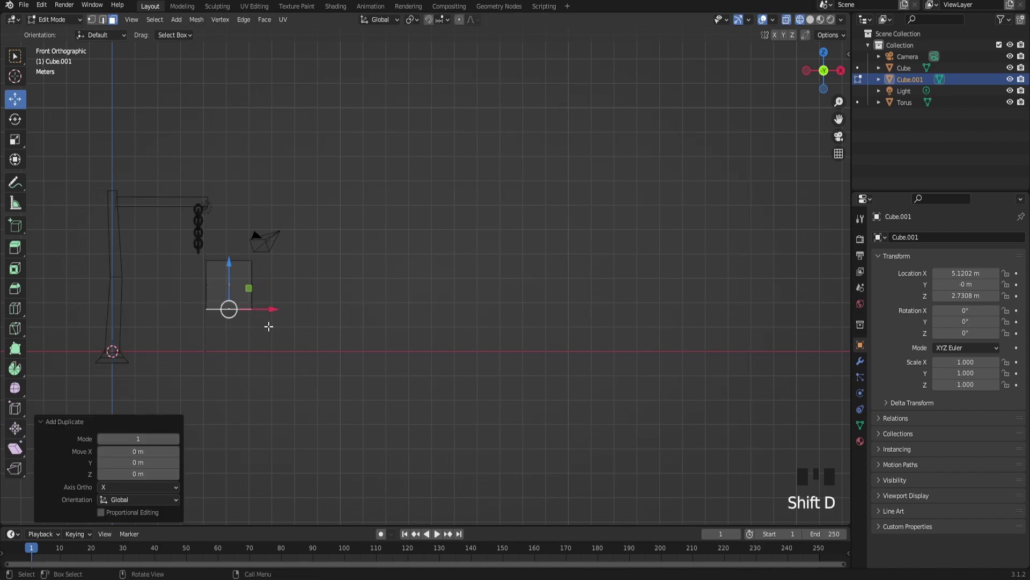
{"action": "key", "text": "s"}
{"action": "left_click", "coordinate": [280, 328]}
{"action": "key", "text": "e"}
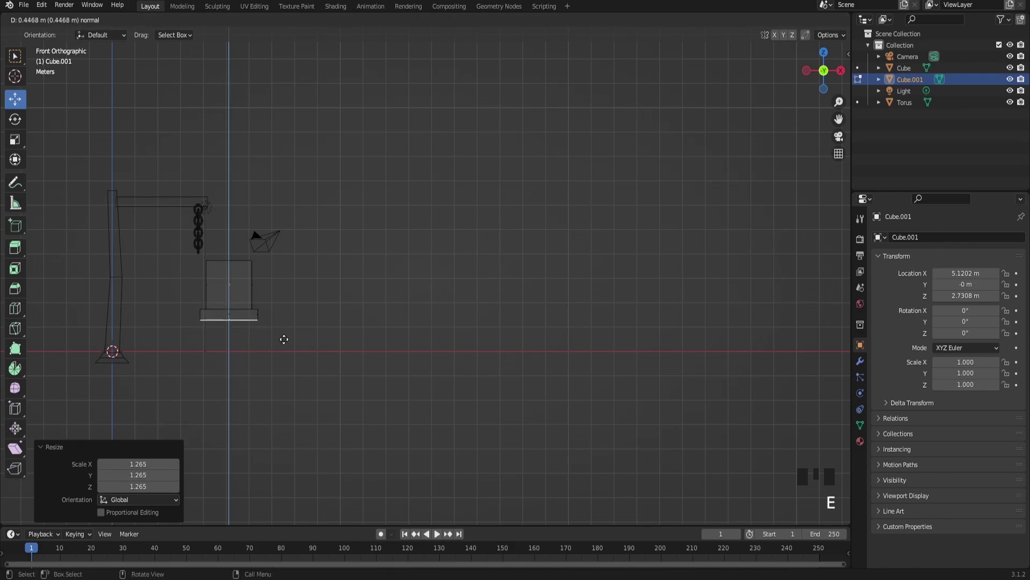
{"action": "left_click", "coordinate": [284, 339]}
{"action": "middle_click_drag", "start_coordinate": [284, 339], "coordinate": [280, 276]}
{"action": "key", "text": "z"}
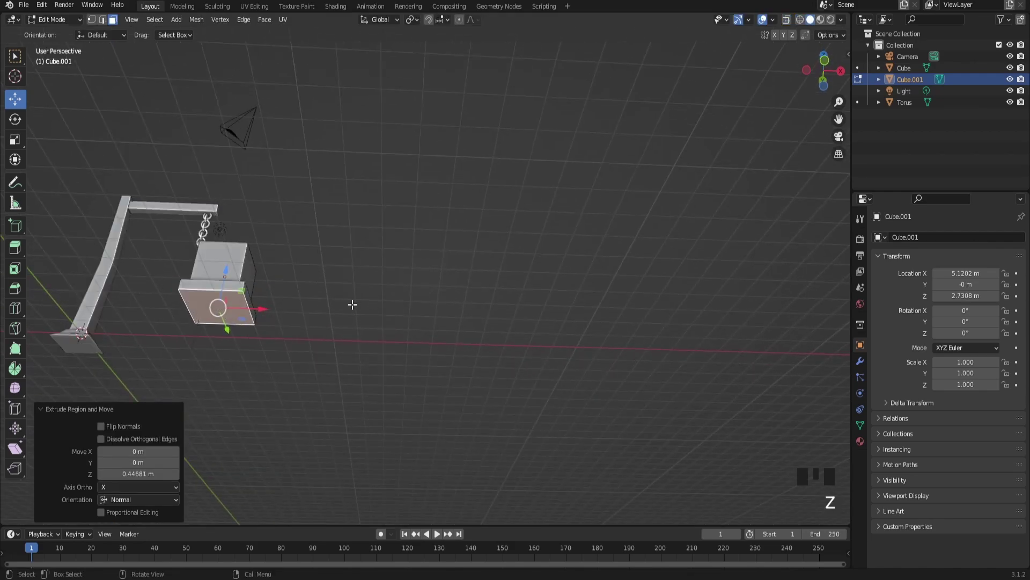
- Extrude, shrink, and extrude the bottom face downward into a tapered underside
{"action": "key", "text": "e"}
{"action": "key", "text": "s"}
{"action": "left_click", "coordinate": [323, 302]}
{"action": "key", "text": "e"}
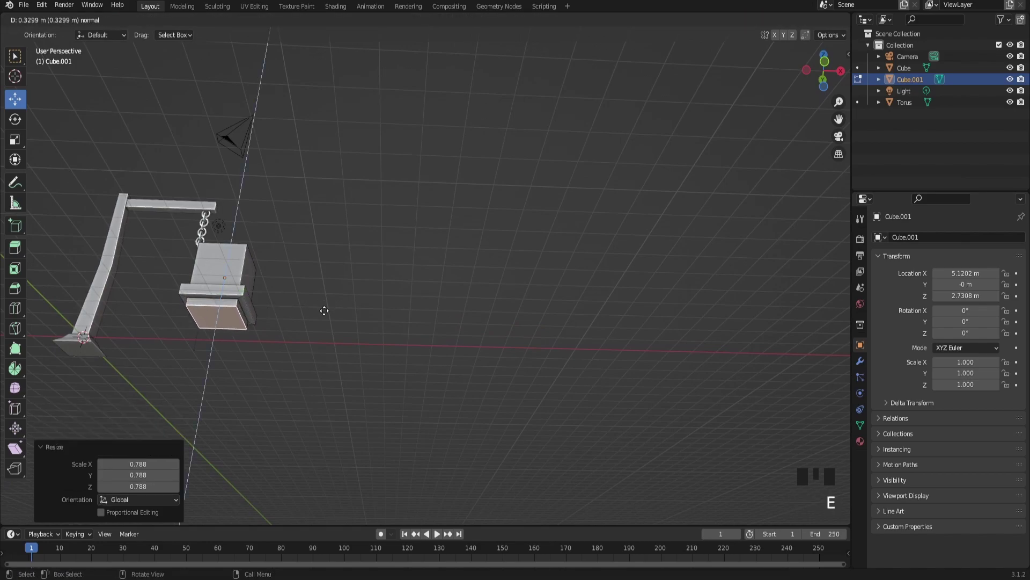
{"action": "left_click", "coordinate": [326, 314]}
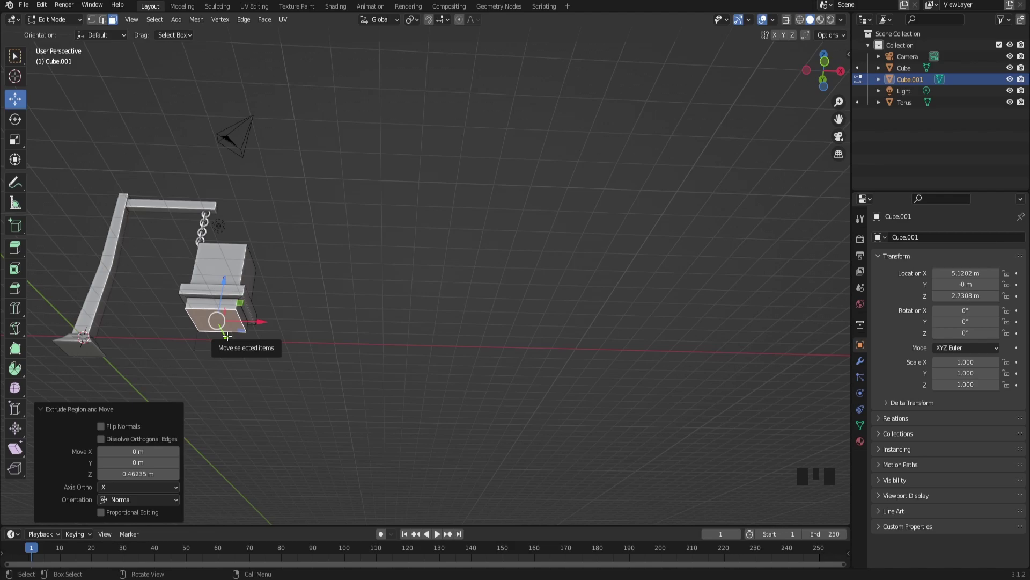
- Bevel the lantern's bottom edges by 0.474 m
{"action": "mouse_move", "coordinate": [269, 400]}
{"action": "middle_mouse_down"}
{"action": "mouse_move", "coordinate": [266, 497]}
{"action": "mouse_move", "coordinate": [276, 404]}
{"action": "middle_mouse_up"}
{"action": "key", "text": "ctrl+b"}
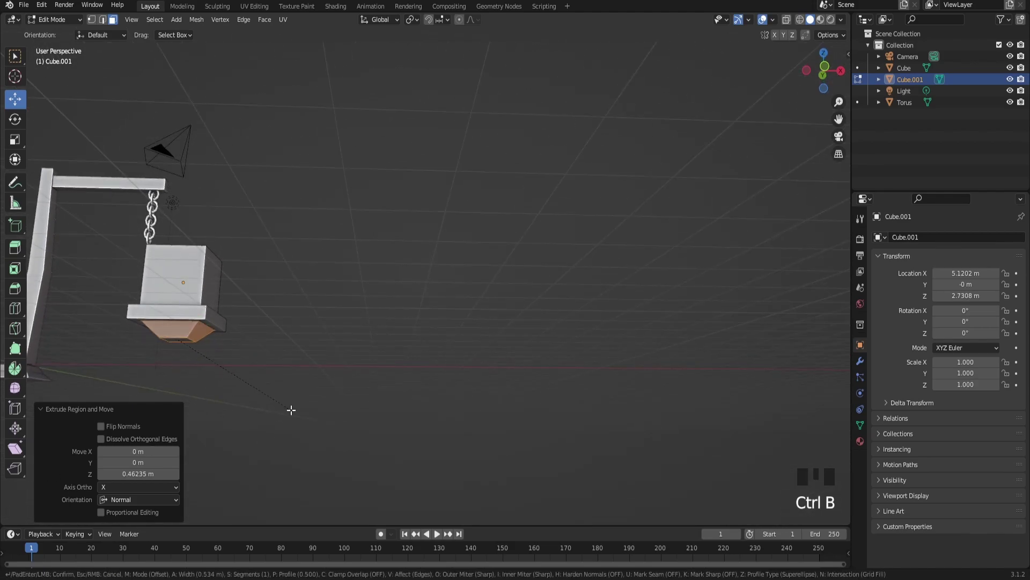
{"action": "left_click", "coordinate": [290, 409]}
{"action": "middle_click_drag", "start_coordinate": [290, 409], "coordinate": [347, 437]}
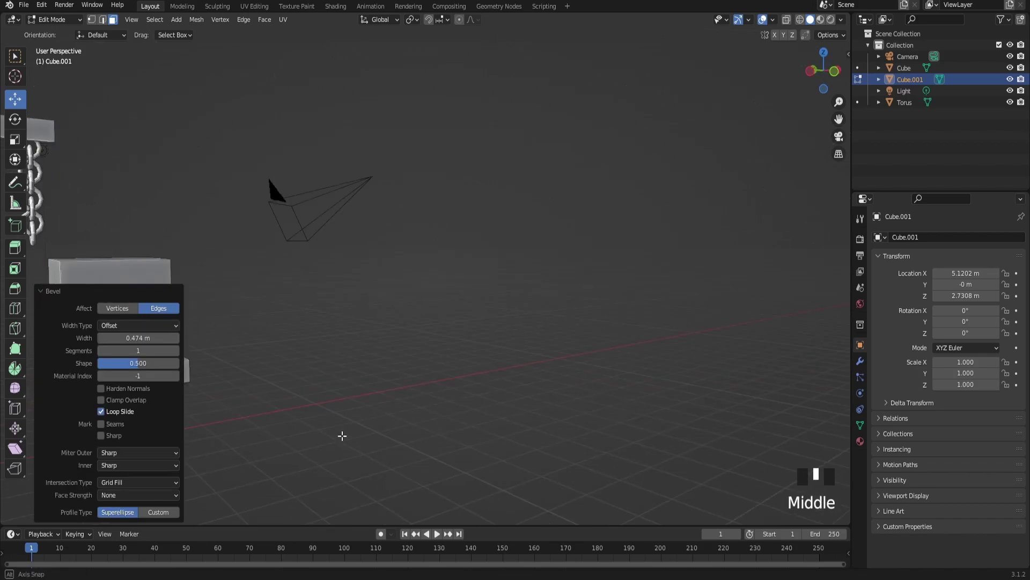
{"action": "scroll", "coordinate": [347, 432], "scroll_direction": "down", "scroll_amount": 3}
- Select the lantern box's top face and duplicate it
{"action": "key", "text": "KP_1"}
{"action": "scroll", "coordinate": [414, 394], "scroll_direction": "up", "scroll_amount": 2}
{"action": "mouse_move", "coordinate": [414, 393]}
{"action": "middle_mouse_down"}
{"action": "mouse_move", "coordinate": [449, 333]}
{"action": "mouse_move", "coordinate": [423, 383]}
{"action": "middle_mouse_up"}
{"action": "left_click", "coordinate": [417, 369]}
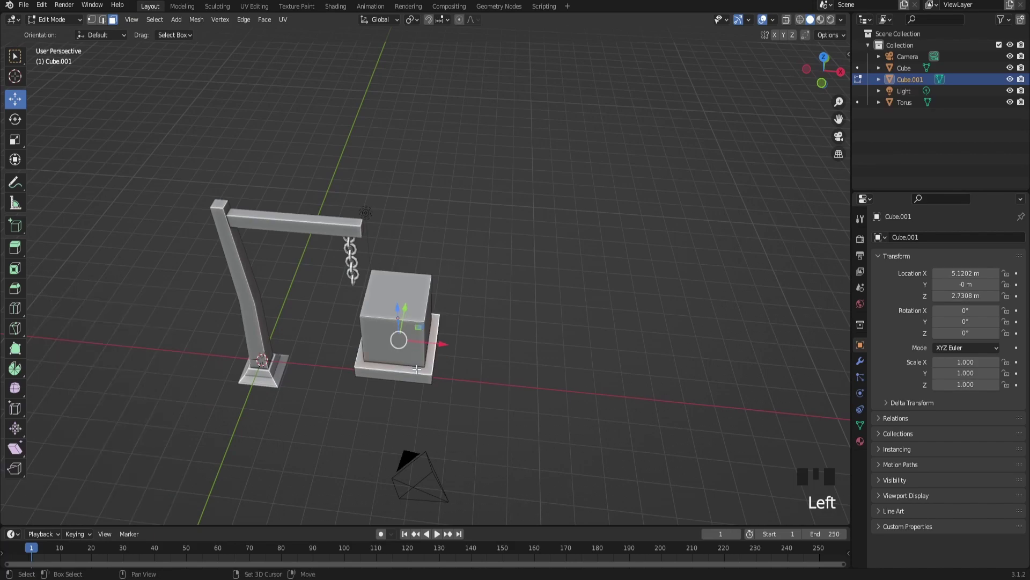
{"action": "scroll", "coordinate": [430, 348], "scroll_direction": "down", "scroll_amount": 2}
{"action": "key", "text": "shift+d"}
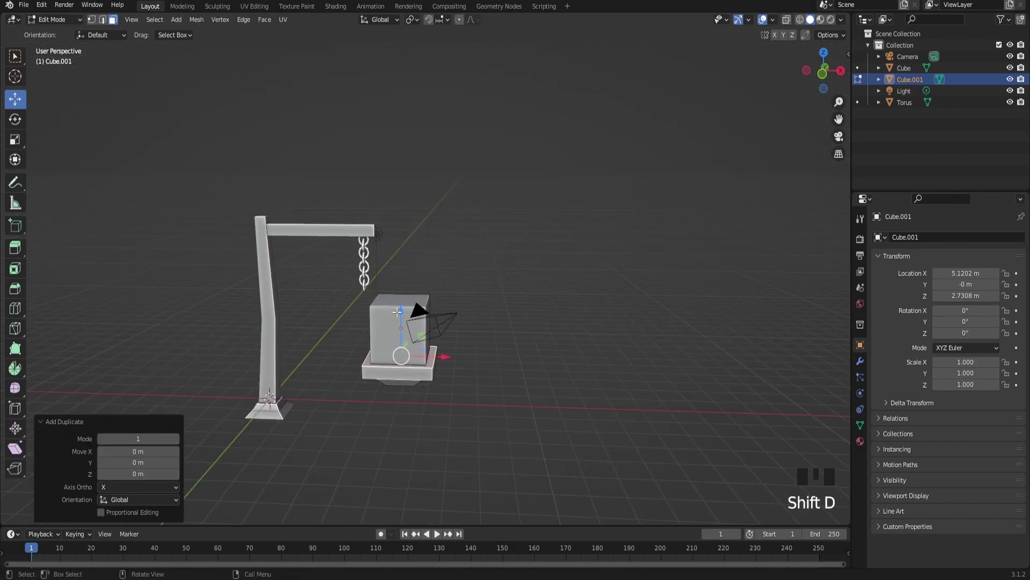
- Raise the copied top face along Z and extrude it into a thick roof plate
{"action": "key", "text": "z"}
{"action": "left_click", "coordinate": [415, 241]}
{"action": "left_click", "coordinate": [420, 235]}
{"action": "key", "text": "e"}
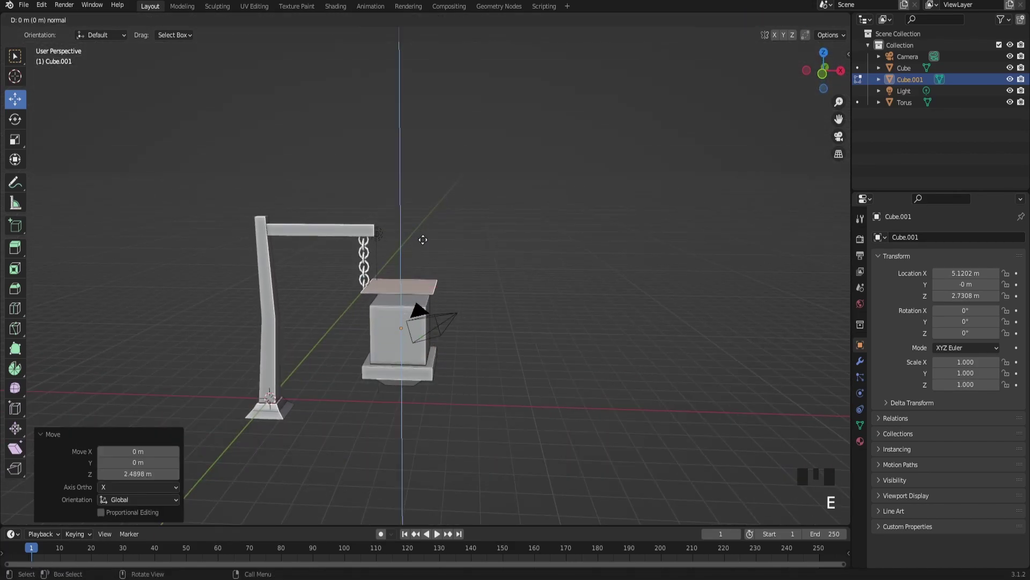
{"action": "left_click", "coordinate": [426, 253]}
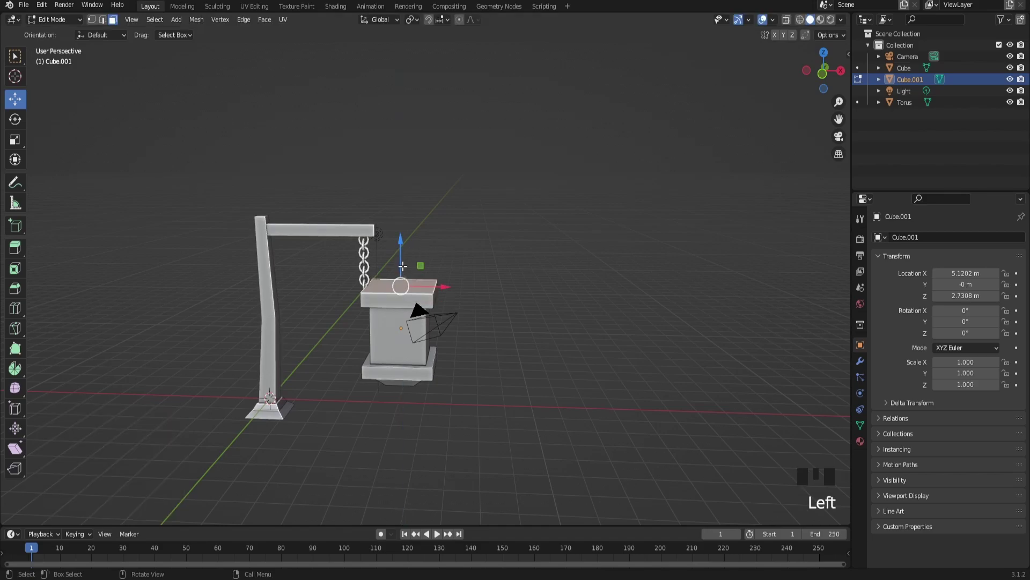
{"action": "left_click_drag", "start_coordinate": [402, 267], "coordinate": [406, 256]}
- Extrude and shrink the roof top twice to taper it toward a peak
{"action": "middle_click_drag", "start_coordinate": [408, 258], "coordinate": [429, 290]}
{"action": "scroll", "coordinate": [429, 290], "scroll_direction": "up", "scroll_amount": 2}
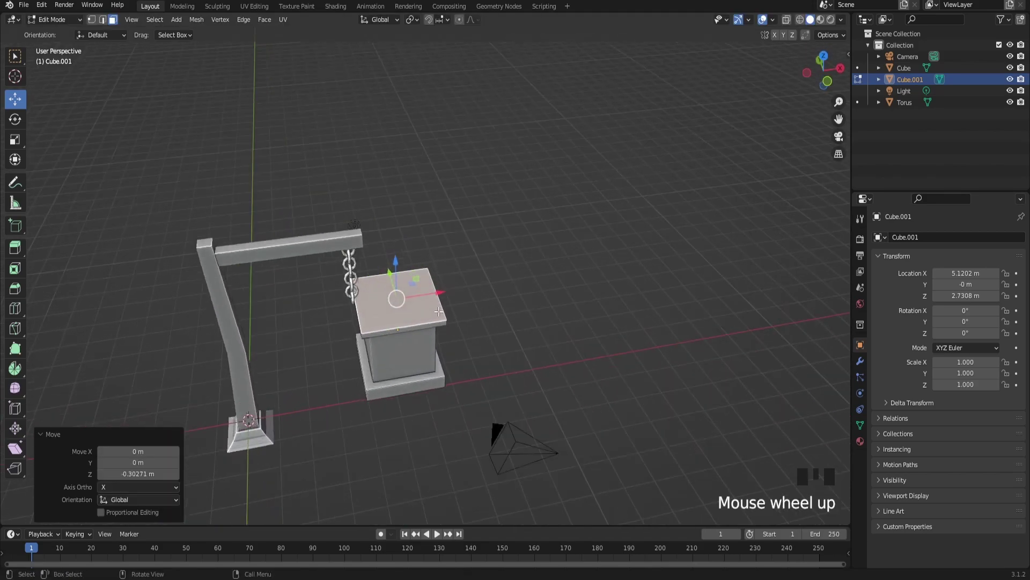
{"action": "key", "text": "e"}
{"action": "key", "text": "s"}
{"action": "left_click", "coordinate": [445, 306]}
{"action": "key", "text": "e"}
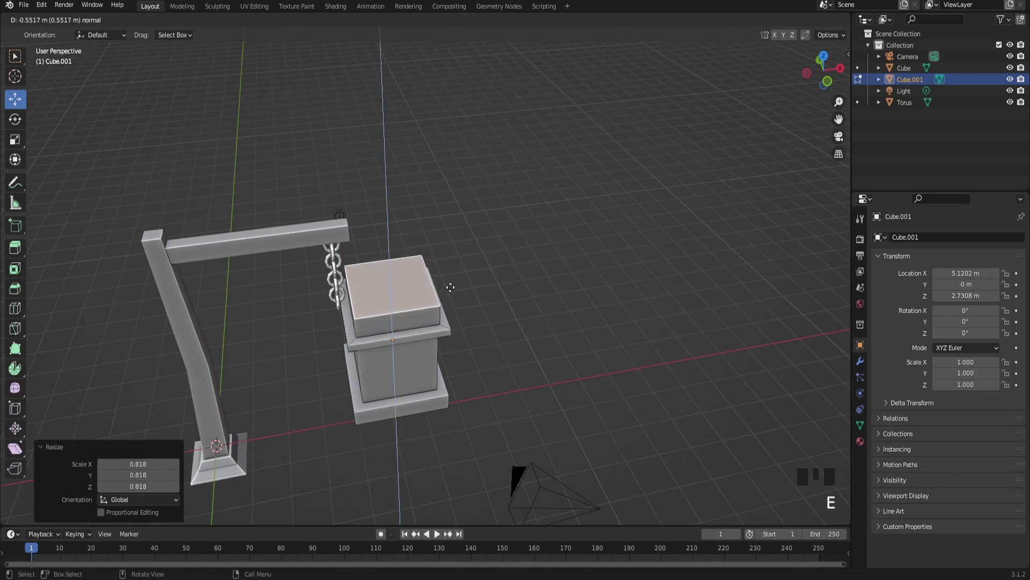
{"action": "left_click", "coordinate": [451, 292]}
{"action": "middle_click_drag", "start_coordinate": [451, 292], "coordinate": [344, 287]}
{"action": "key", "text": "s"}
{"action": "left_click", "coordinate": [447, 250]}
- Add a centred edge loop around the roof and bevel it
{"action": "key", "text": "ctrl+r"}
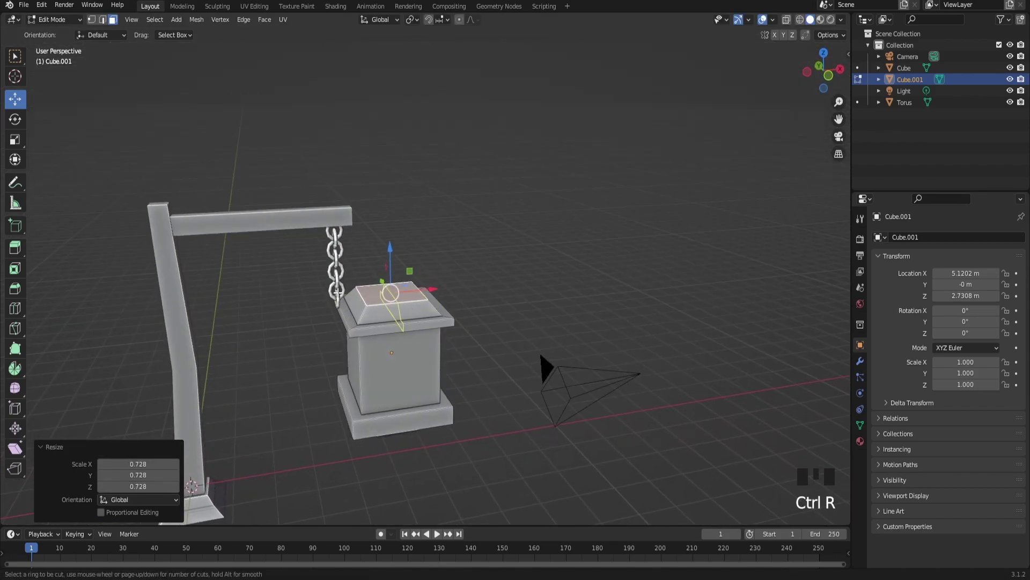
{"action": "left_click", "coordinate": [401, 289]}
{"action": "right_click", "coordinate": [402, 288]}
{"action": "key", "text": "ctrl+b"}
{"action": "left_click", "coordinate": [453, 308]}
{"action": "middle_click_drag", "start_coordinate": [453, 308], "coordinate": [464, 363]}
- In top view, stretch the bevelled loop along the Y axis
{"action": "key", "text": "KP_7"}
{"action": "key", "text": "s"}
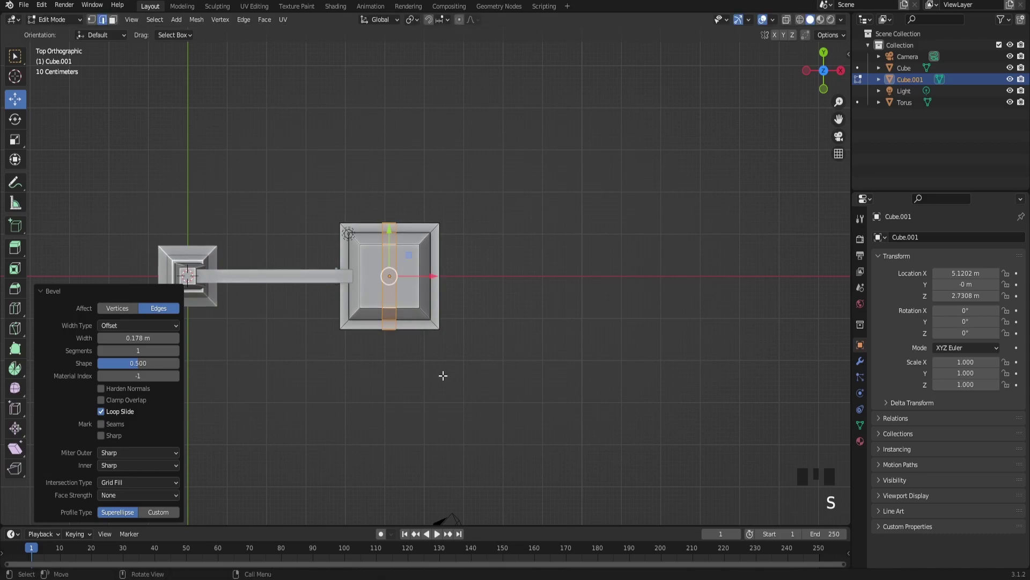
{"action": "key", "text": "s"}
{"action": "key", "text": "s"}
{"action": "key", "text": "y"}
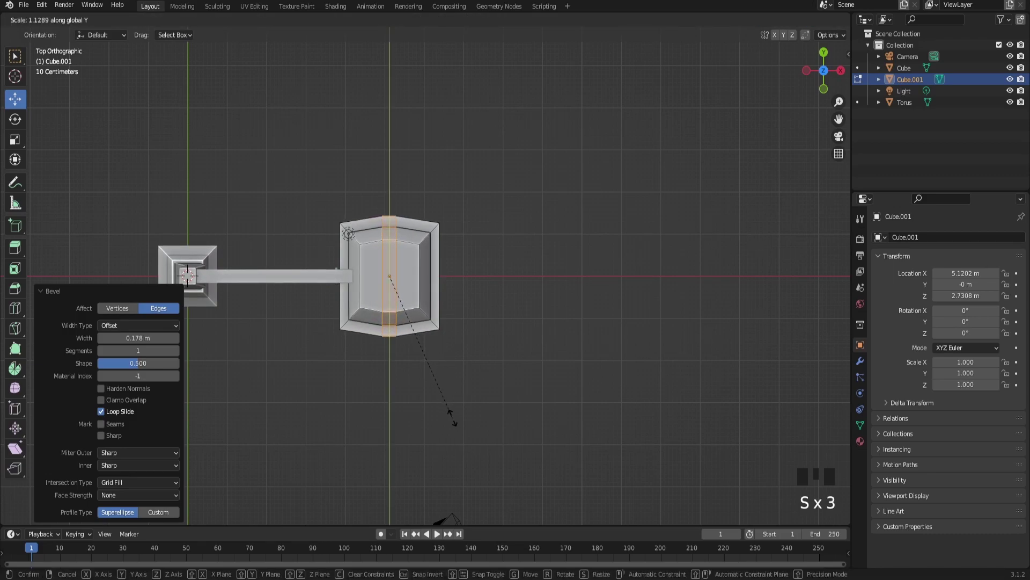
{"action": "left_click", "coordinate": [451, 414]}
- Add another centred edge loop and widen it to 1.191 scale
{"action": "key", "text": "ctrl+r"}
{"action": "left_click", "coordinate": [440, 328]}
{"action": "right_click", "coordinate": [440, 329]}
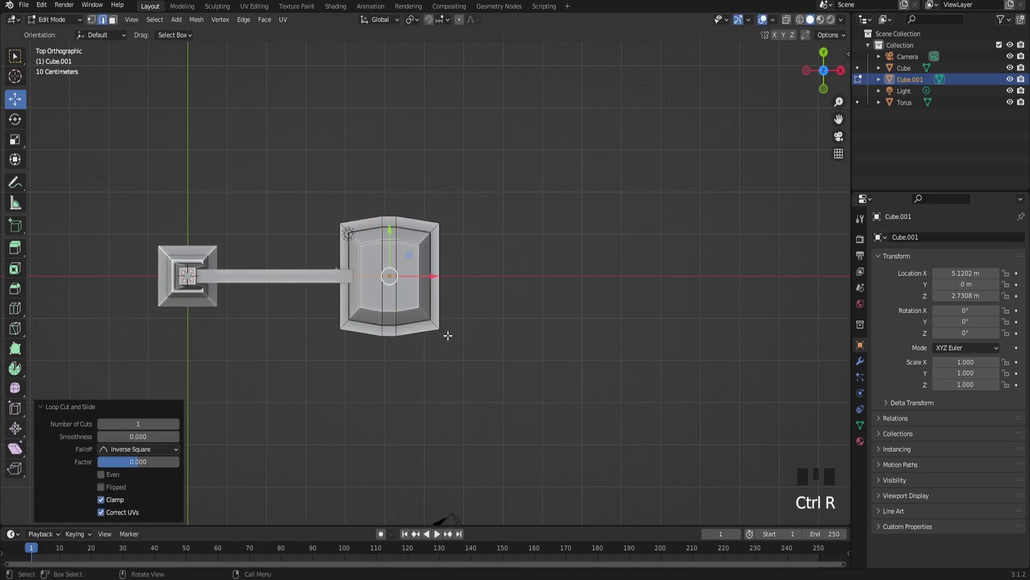
{"action": "key", "text": "s"}
{"action": "right_click", "coordinate": [477, 338]}
{"action": "key", "text": "s"}
{"action": "right_click", "coordinate": [553, 340]}
{"action": "key", "text": "s"}
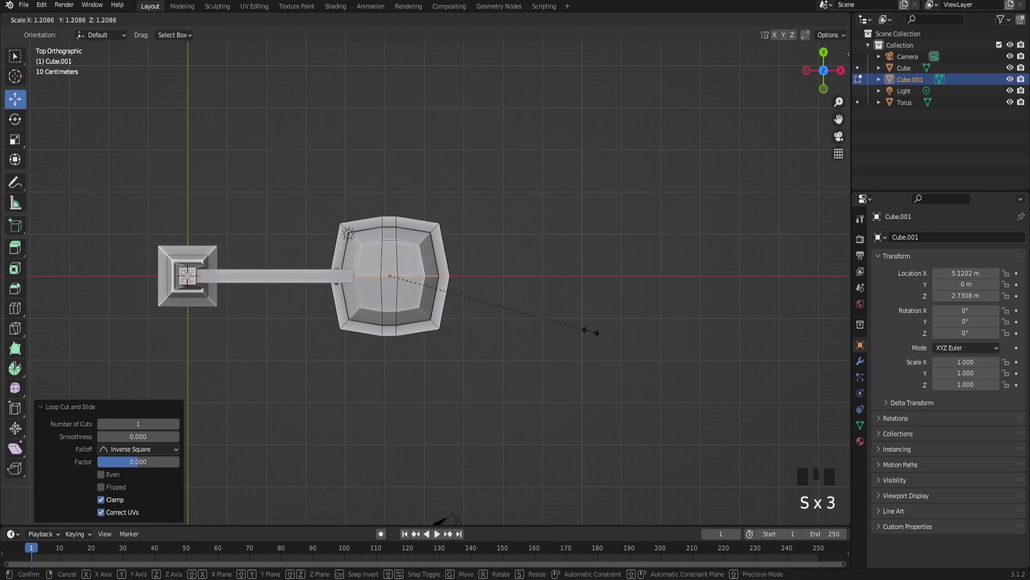
{"action": "left_click", "coordinate": [591, 294]}
{"action": "middle_click_drag", "start_coordinate": [591, 294], "coordinate": [483, 252]}
- Bevel the lantern's four vertical corner edges
{"action": "scroll", "coordinate": [456, 247], "scroll_direction": "up", "scroll_amount": 2}
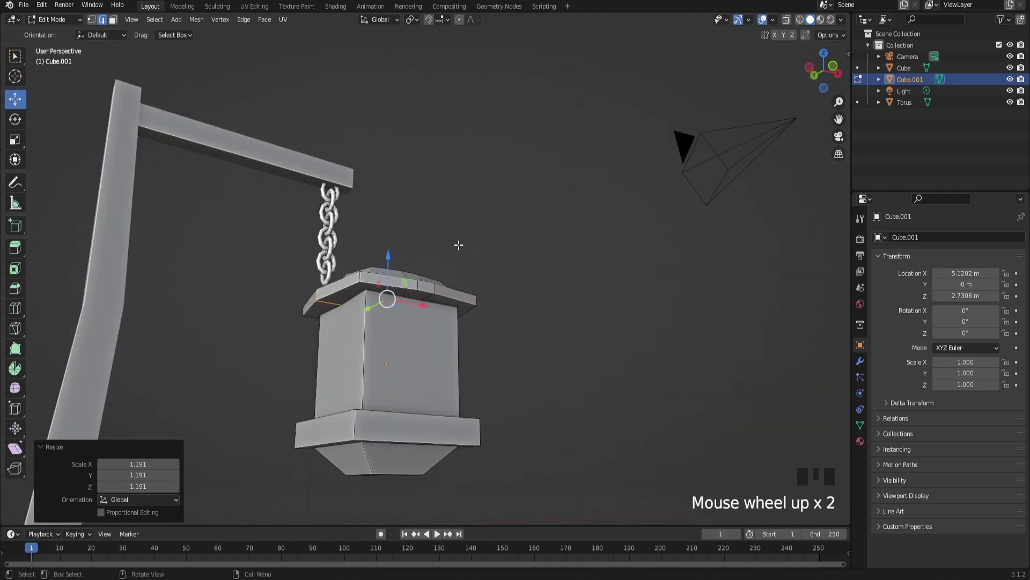
{"action": "left_click", "coordinate": [112, 20]}
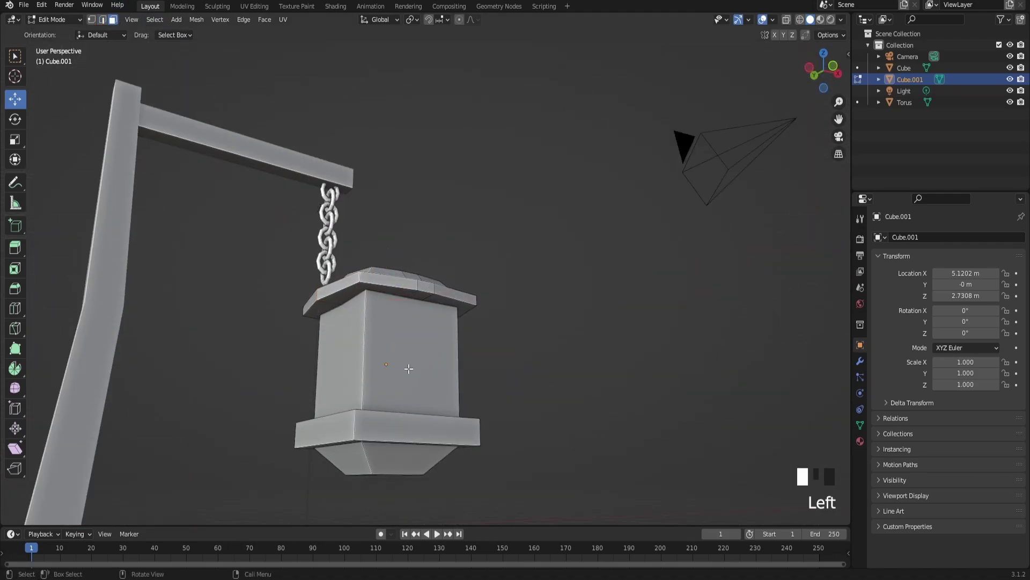
{"action": "left_click", "coordinate": [103, 19]}
{"action": "left_click", "coordinate": [369, 379]}
{"action": "middle_click_drag", "start_coordinate": [322, 361], "coordinate": [642, 329]}
{"action": "left_click", "coordinate": [345, 355], "text": "shift"}
{"action": "left_click", "coordinate": [408, 365], "text": "shift"}
{"action": "left_click", "coordinate": [374, 352], "text": "shift"}
{"action": "key", "text": "ctrl+b"}
{"action": "left_click", "coordinate": [634, 324]}
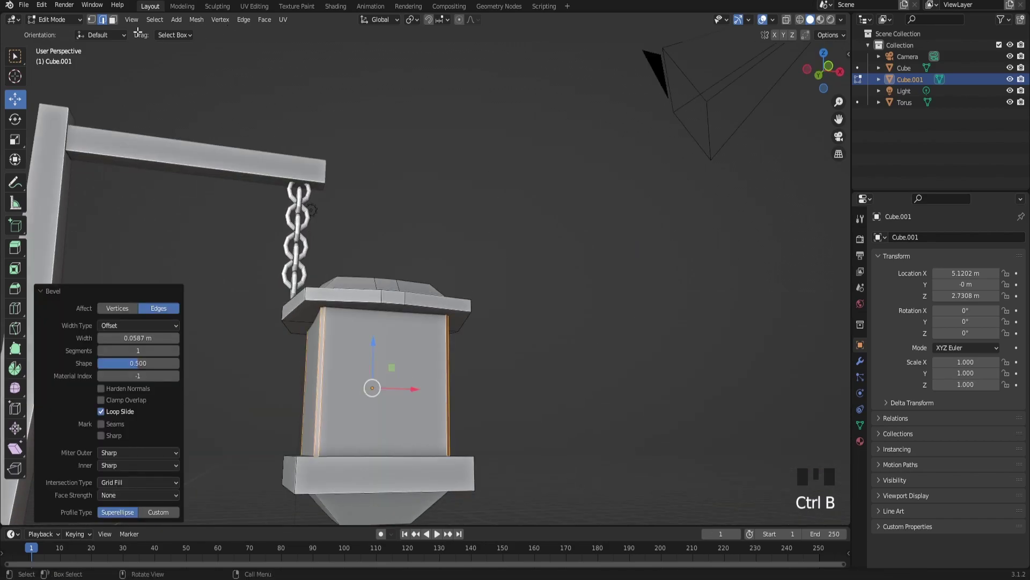
- Extrude the lantern's side faces in place, scale them to 0.935, and separate them as Cube.002
{"action": "left_click", "coordinate": [113, 20]}
{"action": "middle_click_drag", "start_coordinate": [429, 370], "coordinate": [550, 425]}
{"action": "scroll", "coordinate": [484, 397], "scroll_direction": "up", "scroll_amount": 2}
{"action": "left_click", "coordinate": [405, 417], "text": "shift"}
{"action": "mouse_move", "coordinate": [405, 417]}
{"action": "middle_mouse_down"}
{"action": "mouse_move", "coordinate": [537, 391]}
{"action": "mouse_move", "coordinate": [607, 433]}
{"action": "mouse_move", "coordinate": [578, 398]}
{"action": "mouse_move", "coordinate": [578, 409]}
{"action": "mouse_move", "coordinate": [415, 419]}
{"action": "middle_mouse_up"}
{"action": "key", "text": "e"}
{"action": "key", "text": "Escape"}
{"action": "key", "text": "s"}
{"action": "left_click", "coordinate": [599, 432]}
{"action": "key", "text": "p"}
{"action": "left_click", "coordinate": [576, 412]}
- Scale the lantern's linked bottom part to 0.962 and raise it by 0.04 m
{"action": "left_click", "coordinate": [418, 424]}
{"action": "scroll", "coordinate": [415, 419], "scroll_direction": "down", "scroll_amount": 2}
{"action": "left_click", "coordinate": [416, 419], "text": "shift"}
{"action": "key", "text": "ctrl+l"}
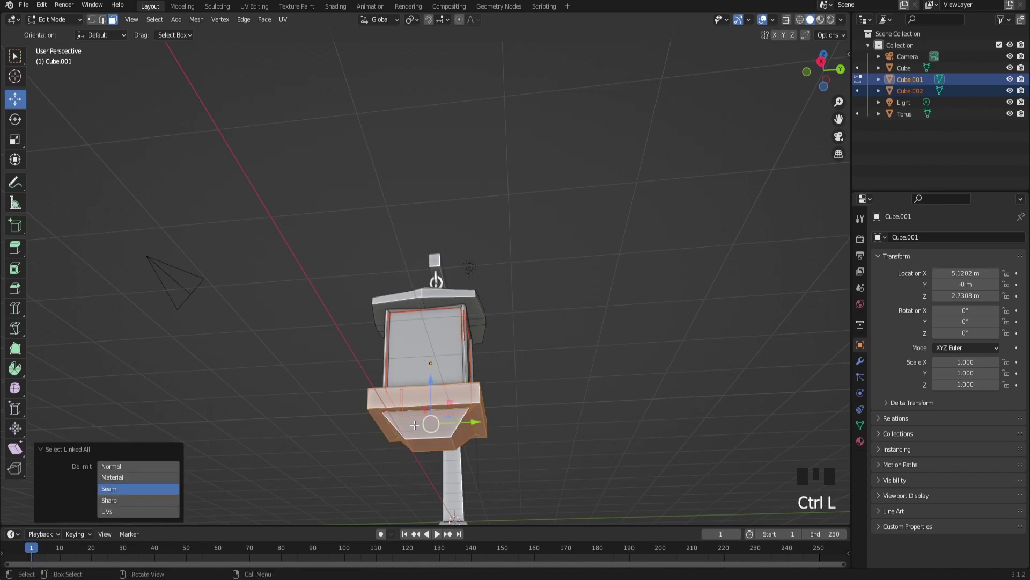
{"action": "key", "text": "KP_1"}
{"action": "key", "text": "s"}
{"action": "left_click", "coordinate": [454, 441]}
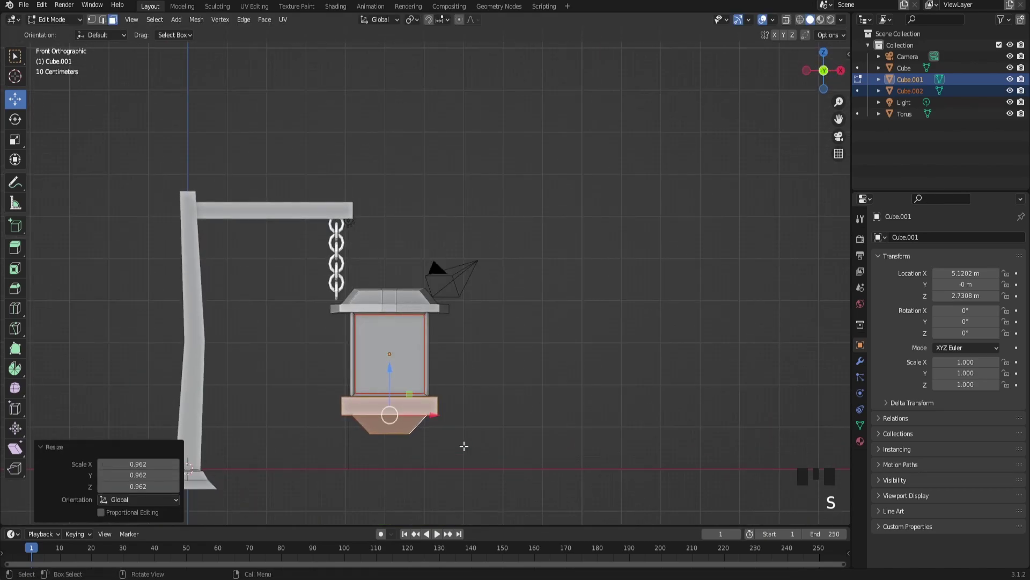
{"action": "left_click_drag", "start_coordinate": [383, 375], "coordinate": [382, 359]}
{"action": "middle_click_drag", "start_coordinate": [383, 359], "coordinate": [429, 376]}
{"action": "left_click", "coordinate": [54, 19]}
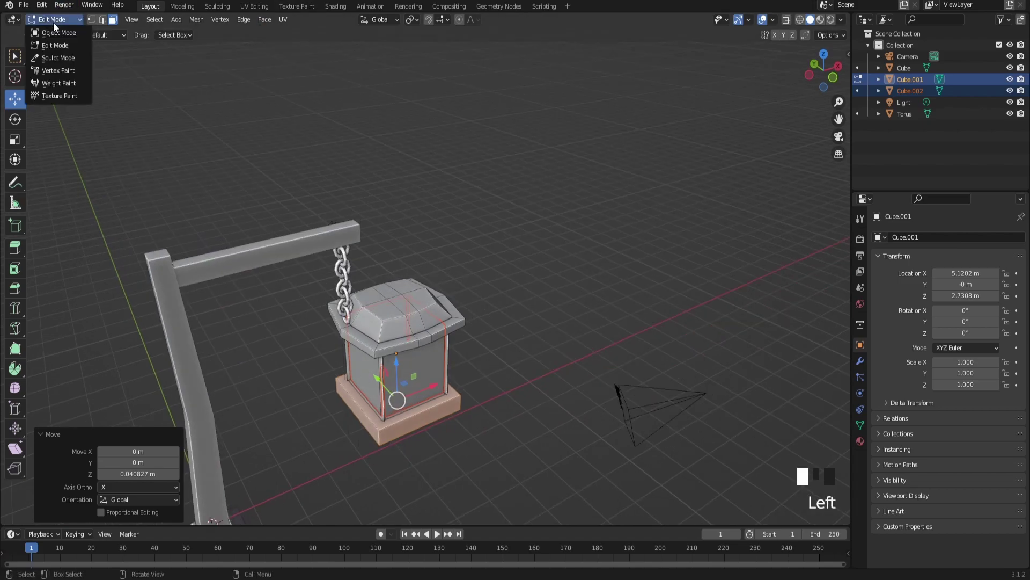
- In Object Mode, shade the lantern frame Cube.001 smooth with Auto Smooth enabled
{"action": "left_click", "coordinate": [54, 30]}
{"action": "left_click", "coordinate": [474, 215]}
{"action": "middle_click_drag", "start_coordinate": [473, 215], "coordinate": [430, 306]}
{"action": "left_click", "coordinate": [430, 305]}
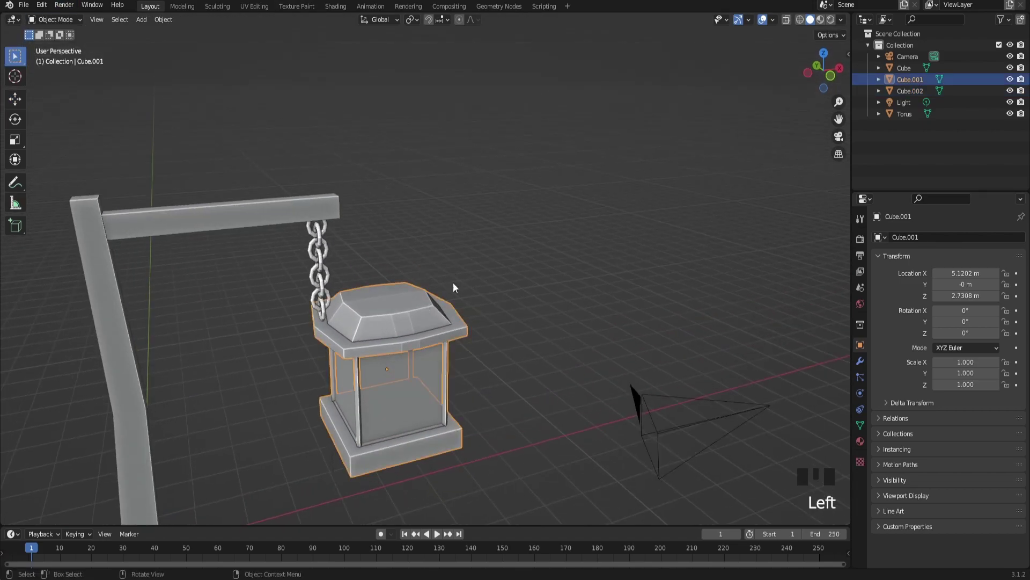
{"action": "key", "text": "g"}
{"action": "right_click", "coordinate": [449, 292]}
{"action": "right_click", "coordinate": [394, 307]}
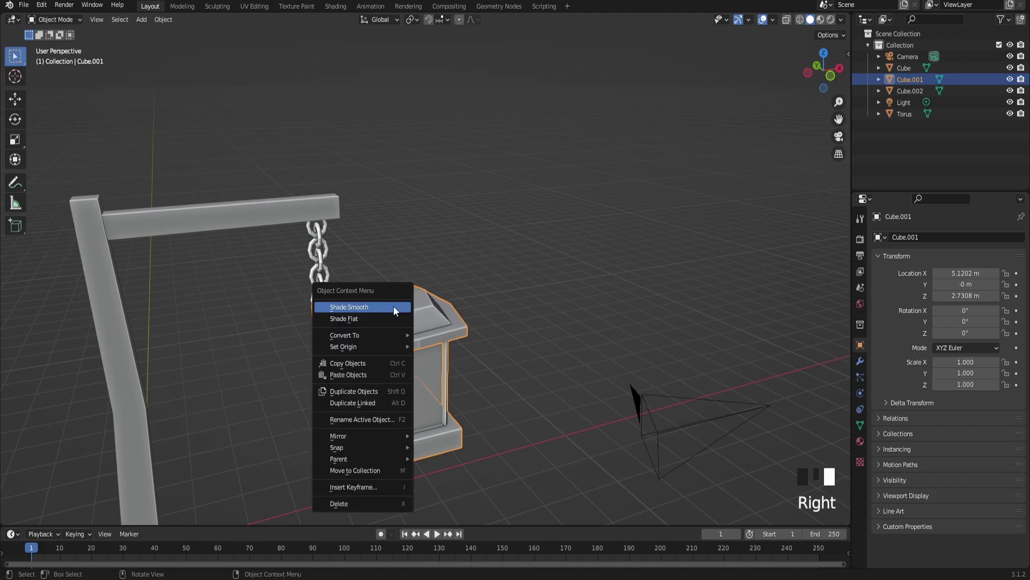
{"action": "left_click", "coordinate": [394, 306]}
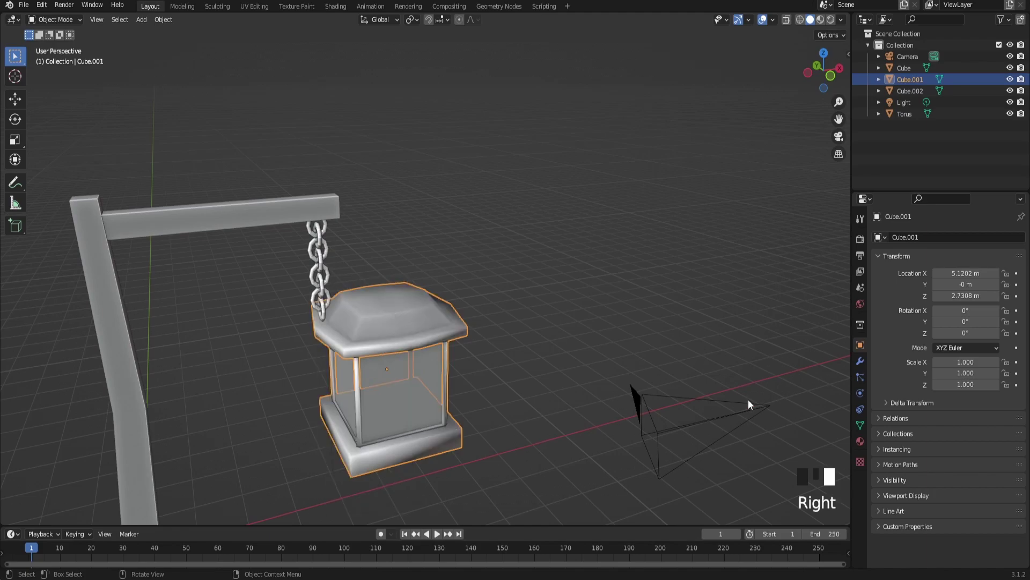
{"action": "left_click", "coordinate": [861, 425]}
{"action": "left_click", "coordinate": [891, 458]}
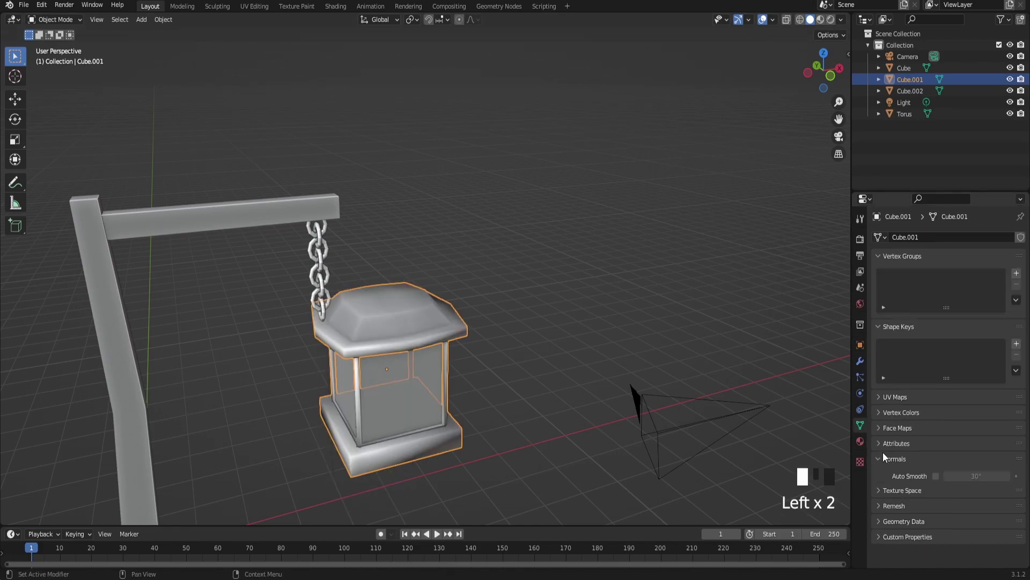
{"action": "left_click", "coordinate": [936, 476]}
- Select the separated Cube.002 panels and show their modifier properties
{"action": "left_click", "coordinate": [371, 413]}
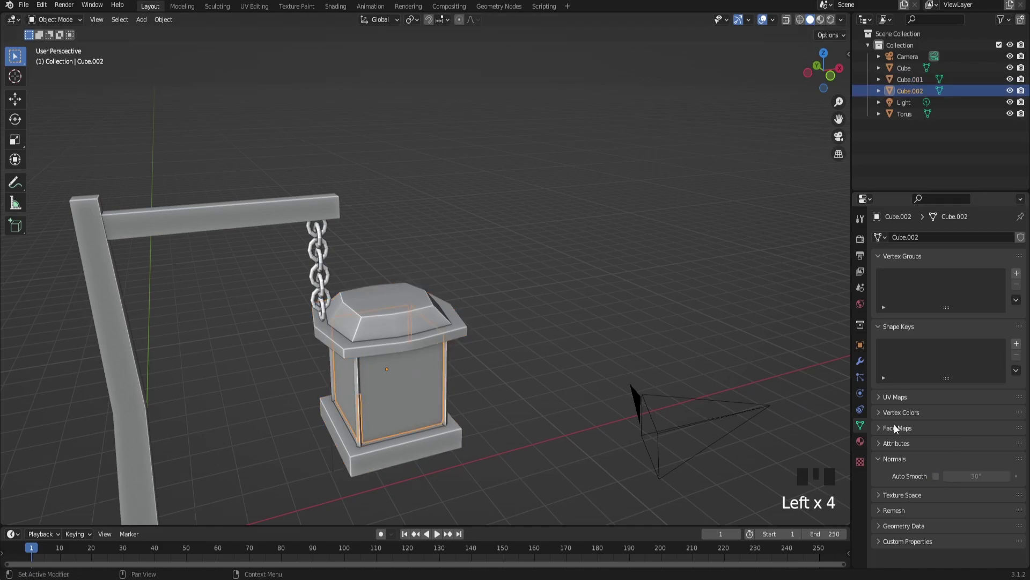
{"action": "left_click", "coordinate": [861, 361]}
{"action": "middle_click_drag", "start_coordinate": [504, 418], "coordinate": [517, 356]}
- Add a Solidify modifier with 0.14 m thickness to the Cube.002 panels and apply it
{"action": "key", "text": "g"}
{"action": "right_click", "coordinate": [526, 249]}
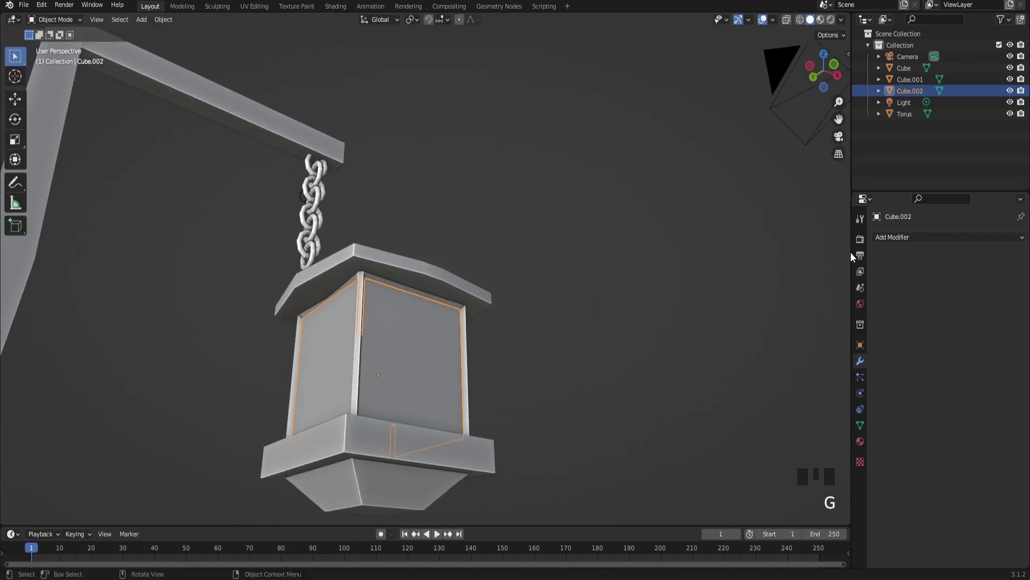
{"action": "left_click", "coordinate": [932, 238]}
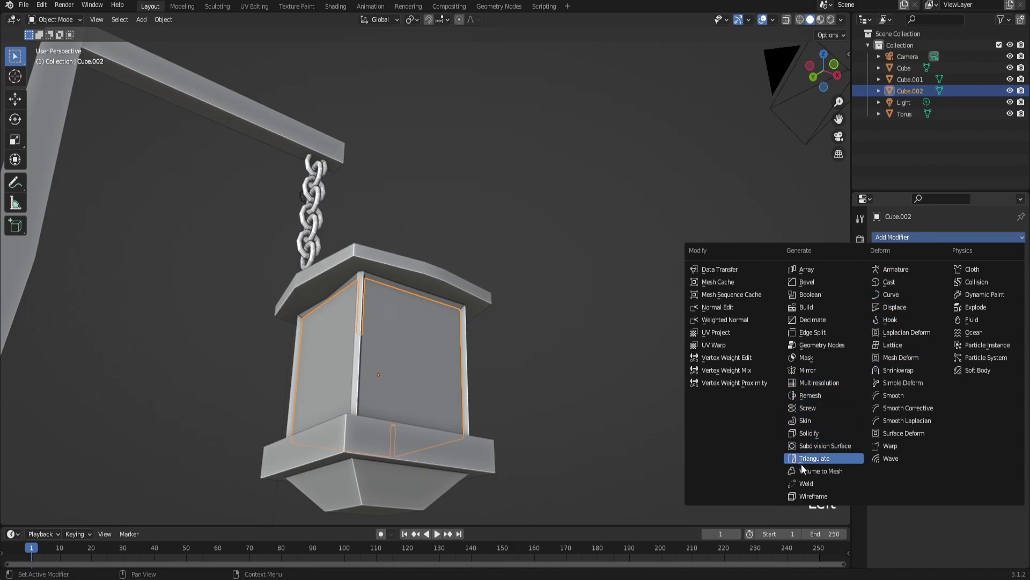
{"action": "left_click", "coordinate": [833, 433]}
{"action": "middle_click_drag", "start_coordinate": [591, 389], "coordinate": [639, 397]}
{"action": "left_click_drag", "start_coordinate": [975, 287], "coordinate": [988, 288]}
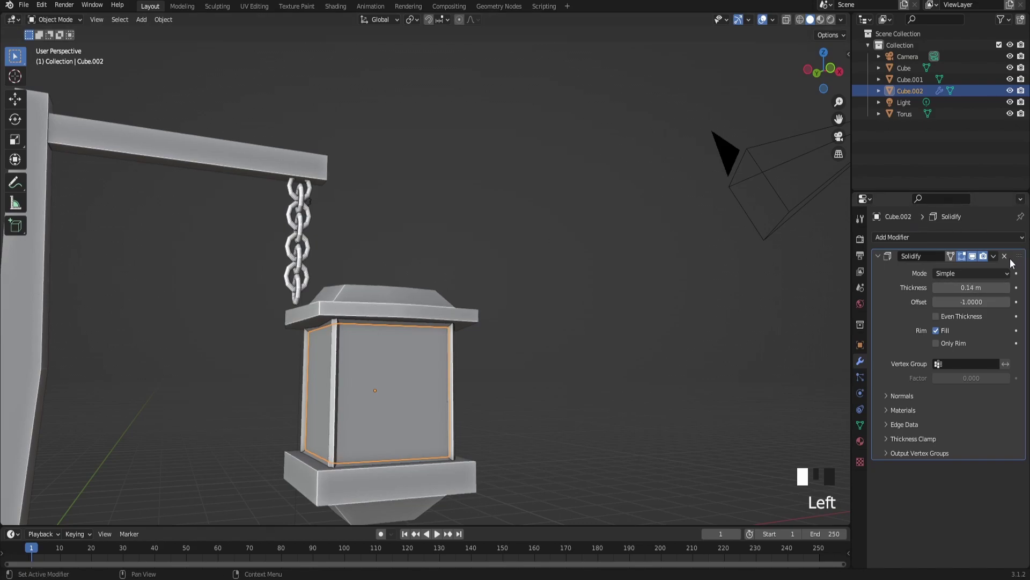
{"action": "left_click", "coordinate": [994, 256]}
{"action": "left_click", "coordinate": [981, 267]}
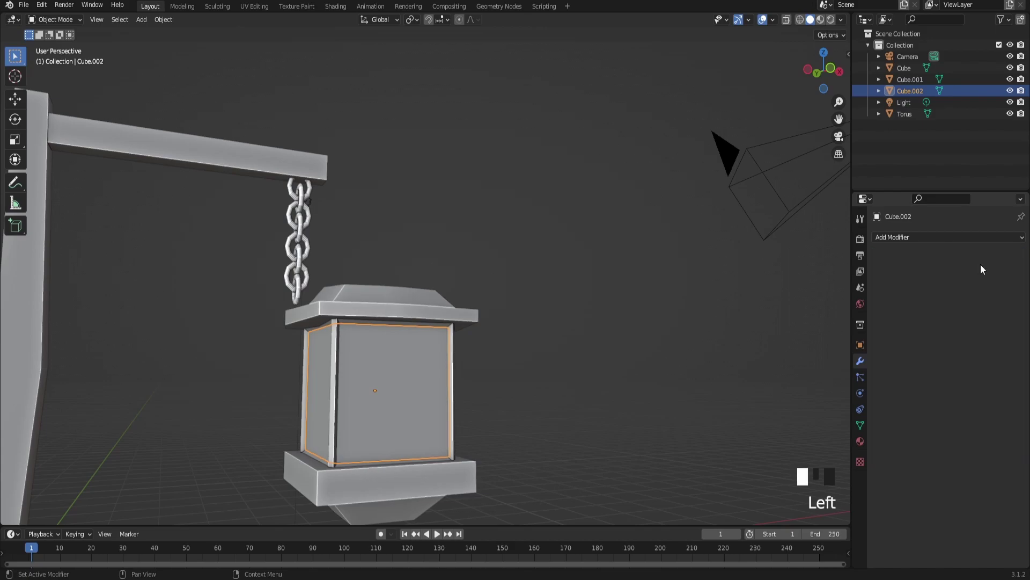
{"action": "scroll", "coordinate": [608, 267], "scroll_direction": "down", "scroll_amount": 2}
{"action": "scroll", "coordinate": [469, 292], "scroll_direction": "up", "scroll_amount": 2}
- Shade the torus chain smooth with Auto Smooth at an angle of 32.4°
{"action": "middle_click_drag", "start_coordinate": [469, 292], "coordinate": [337, 311]}
{"action": "left_click", "coordinate": [161, 241]}
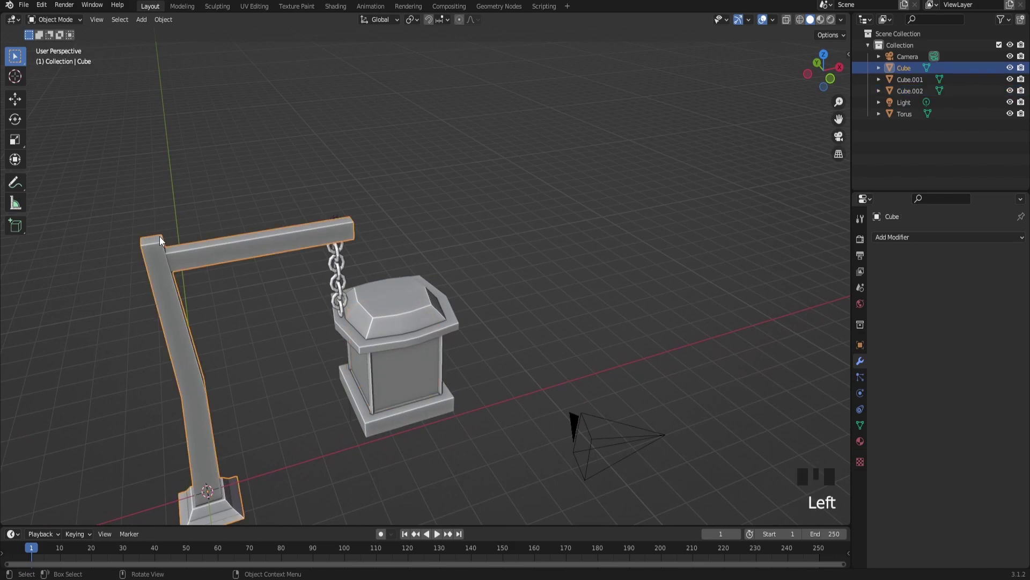
{"action": "left_click", "coordinate": [338, 267]}
{"action": "scroll", "coordinate": [321, 241], "scroll_direction": "up", "scroll_amount": 6}
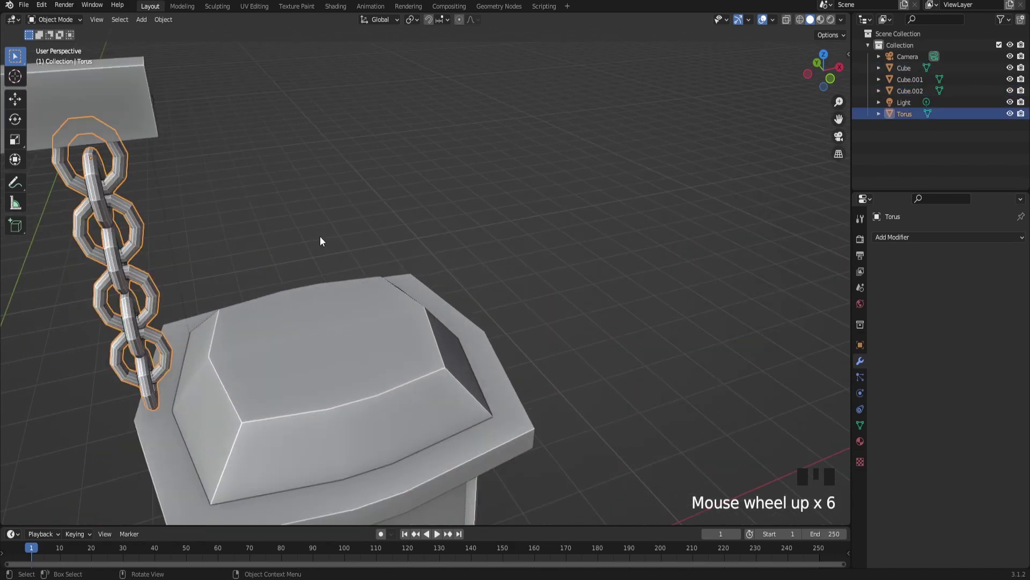
{"action": "right_click", "coordinate": [132, 232]}
{"action": "left_click", "coordinate": [134, 230]}
{"action": "left_click", "coordinate": [860, 425]}
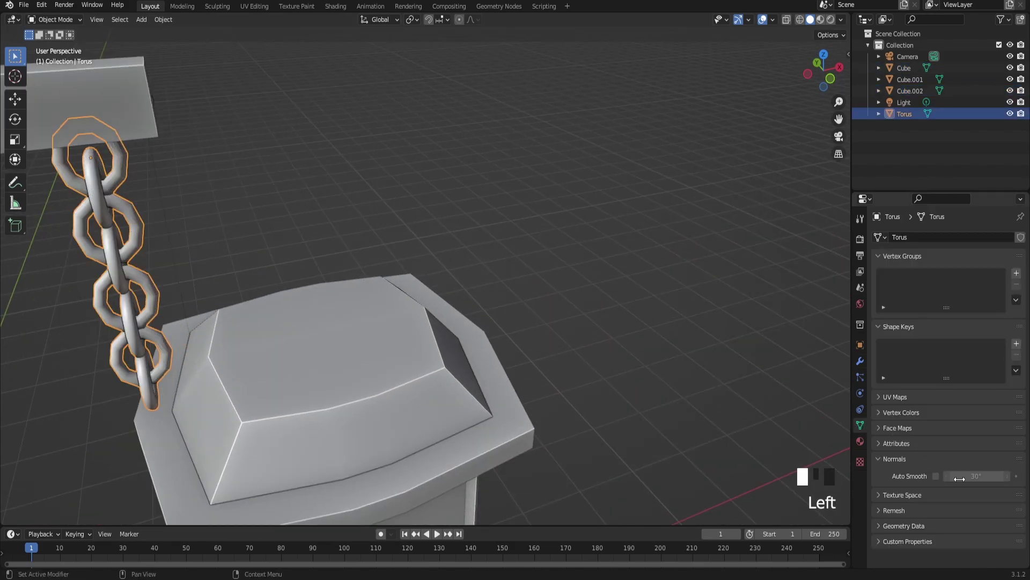
{"action": "left_click", "coordinate": [936, 475]}
{"action": "scroll", "coordinate": [385, 283], "scroll_direction": "down", "scroll_amount": 3}
{"action": "scroll", "coordinate": [346, 281], "scroll_direction": "up", "scroll_amount": 2}
{"action": "left_click_drag", "start_coordinate": [1001, 476], "coordinate": [982, 477]}
{"action": "scroll", "coordinate": [453, 215], "scroll_direction": "down", "scroll_amount": 6}
- Smooth-shade the lamp post and set its Auto Smooth angle to 30°
{"action": "left_click", "coordinate": [237, 289]}
{"action": "left_click", "coordinate": [222, 299]}
{"action": "right_click_drag", "start_coordinate": [265, 236], "coordinate": [267, 237]}
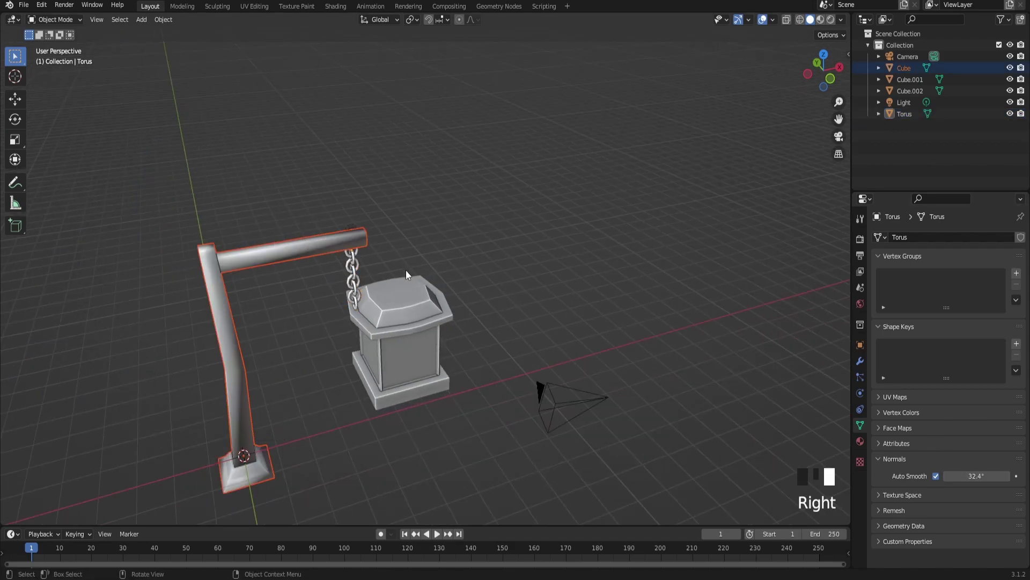
{"action": "right_click", "coordinate": [204, 325]}
{"action": "left_click", "coordinate": [255, 318]}
{"action": "left_click", "coordinate": [234, 315]}
{"action": "left_click_drag", "start_coordinate": [933, 478], "coordinate": [918, 478]}
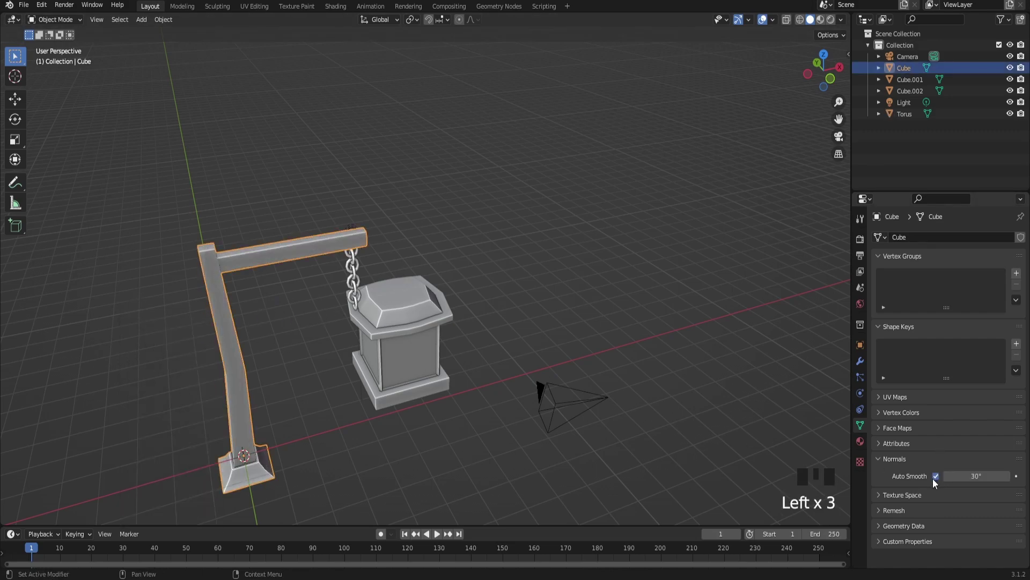
- In front view, scale the lantern and its panels down to 0.518
{"action": "scroll", "coordinate": [499, 333], "scroll_direction": "down", "scroll_amount": 4}
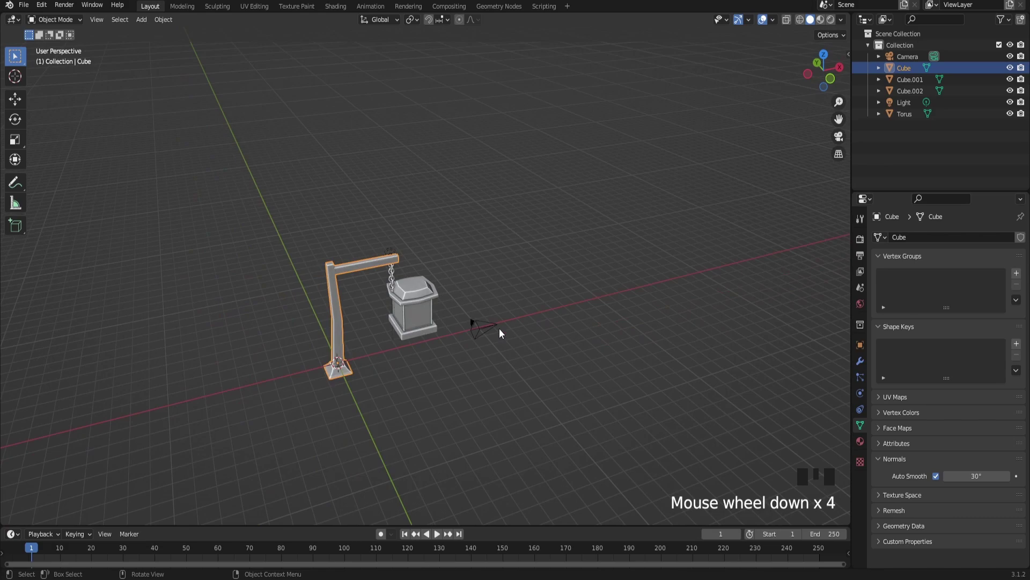
{"action": "left_click", "coordinate": [379, 282]}
{"action": "left_click", "coordinate": [423, 291]}
{"action": "key", "text": "KP_1"}
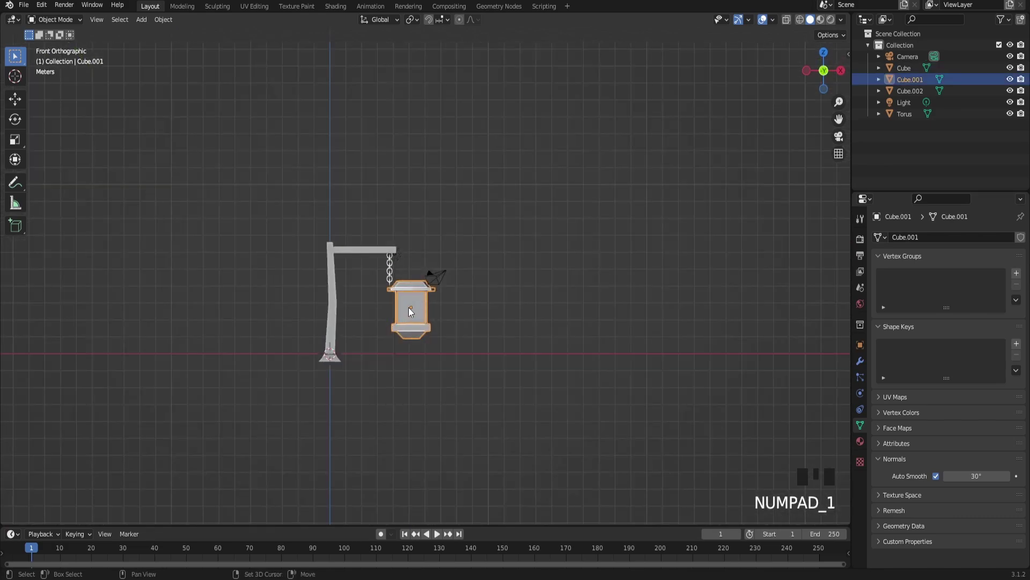
{"action": "left_click", "coordinate": [409, 311], "text": "shift"}
{"action": "key", "text": "s"}
{"action": "left_click", "coordinate": [472, 333]}
{"action": "middle_click_drag", "start_coordinate": [472, 334], "coordinate": [588, 402], "text": "shift"}
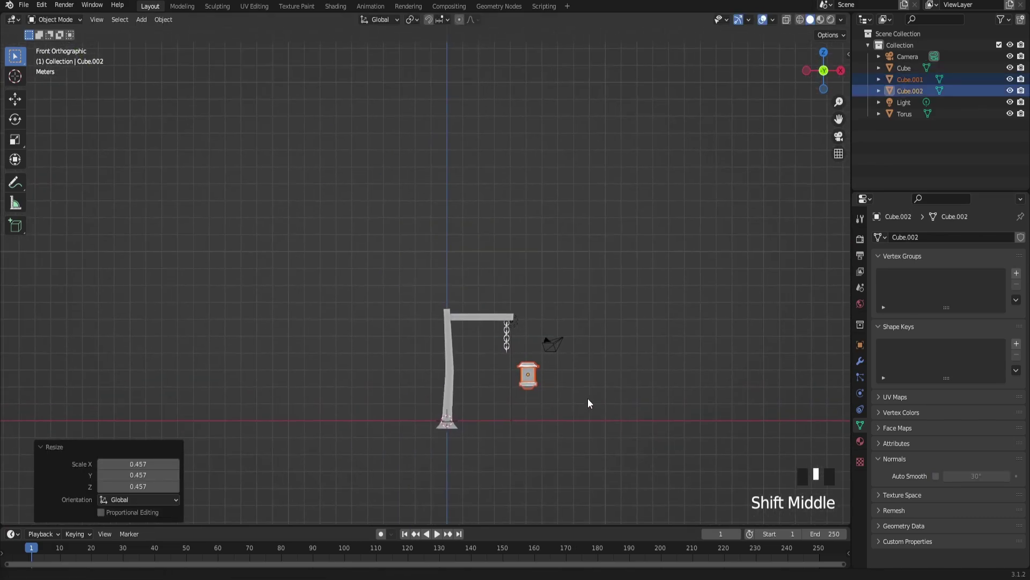
{"action": "scroll", "coordinate": [588, 403], "scroll_direction": "up", "scroll_amount": 3}
{"action": "key", "text": "s"}
{"action": "left_click", "coordinate": [710, 449]}
- Move the lantern up to hang from the chain's bottom link and frame the lamp post
{"action": "key", "text": "g"}
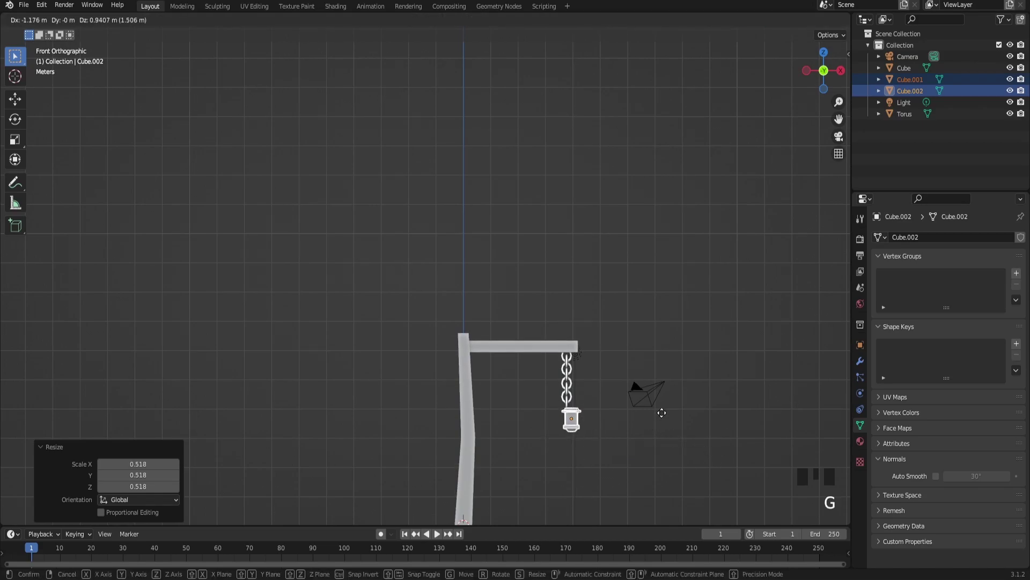
{"action": "left_click", "coordinate": [654, 411]}
{"action": "middle_click_drag", "start_coordinate": [648, 427], "coordinate": [603, 381]}
{"action": "scroll", "coordinate": [508, 407], "scroll_direction": "up", "scroll_amount": 3}
{"action": "scroll", "coordinate": [510, 407], "scroll_direction": "up", "scroll_amount": 1}
{"action": "scroll", "coordinate": [659, 440], "scroll_direction": "down", "scroll_amount": 2}
{"action": "middle_click_drag", "start_coordinate": [659, 440], "coordinate": [665, 475]}
{"action": "key", "text": "shift+f"}
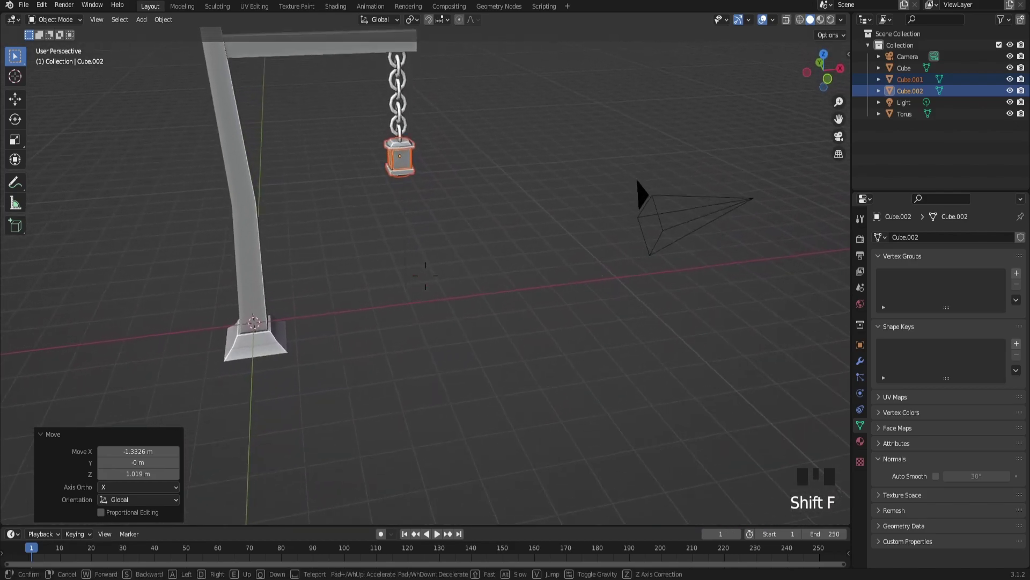
{"action": "left_click", "coordinate": [373, 294]}
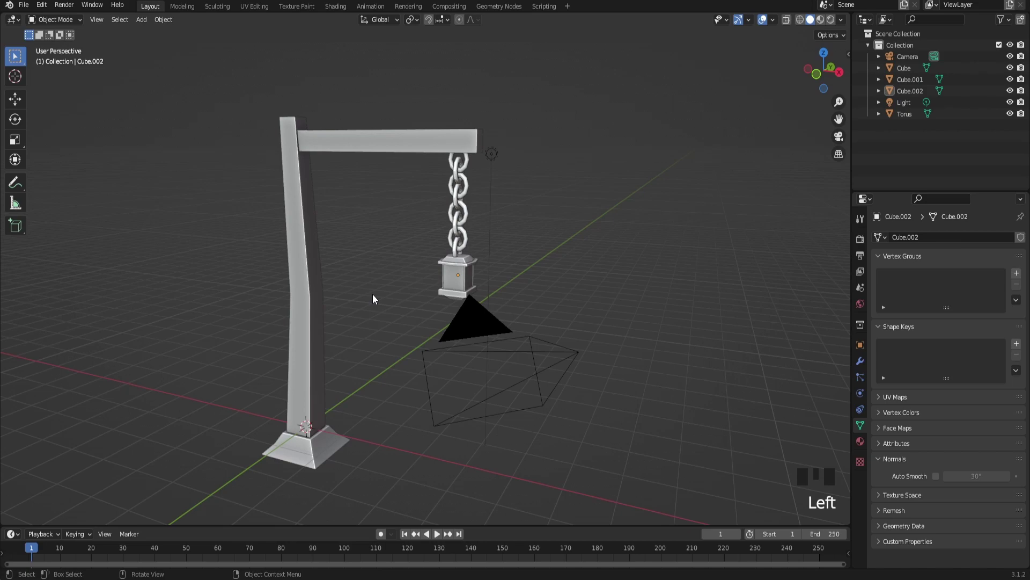